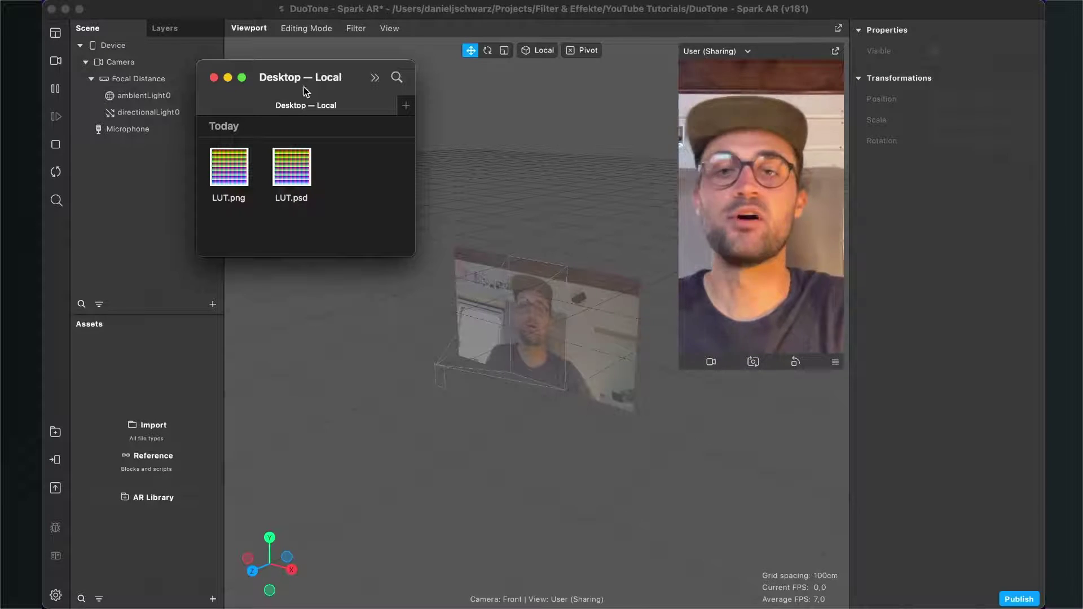
# - Switch to Photoshop, open the Camera Raw Filter for the LUT smart object layer, and set Saturation to -100
pyautogui.moveTo(293, 70); pyautogui.dragTo(468, 210)
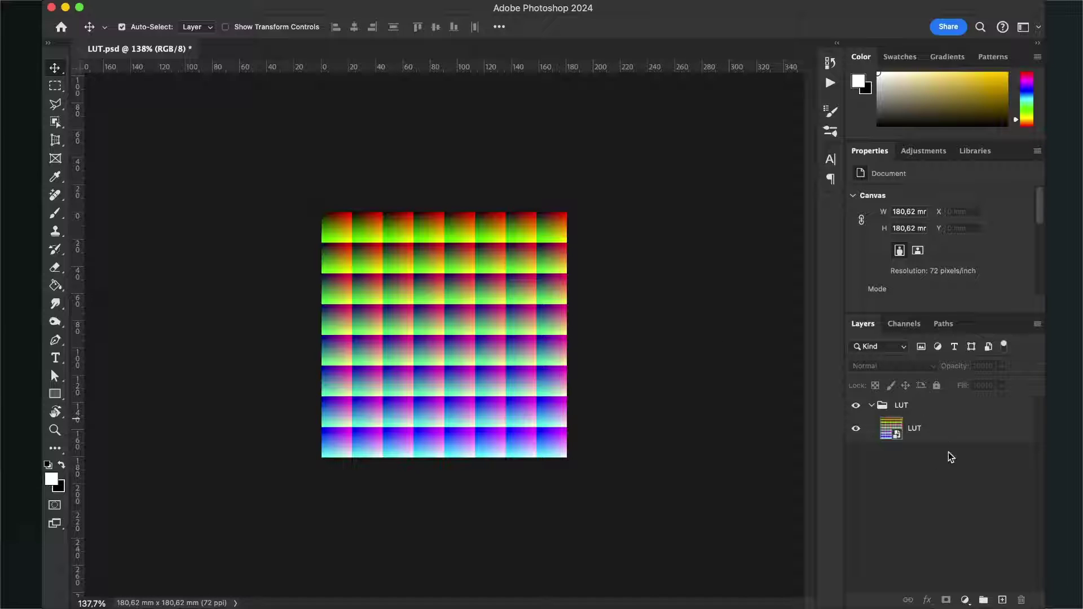
pyautogui.click(935, 438)
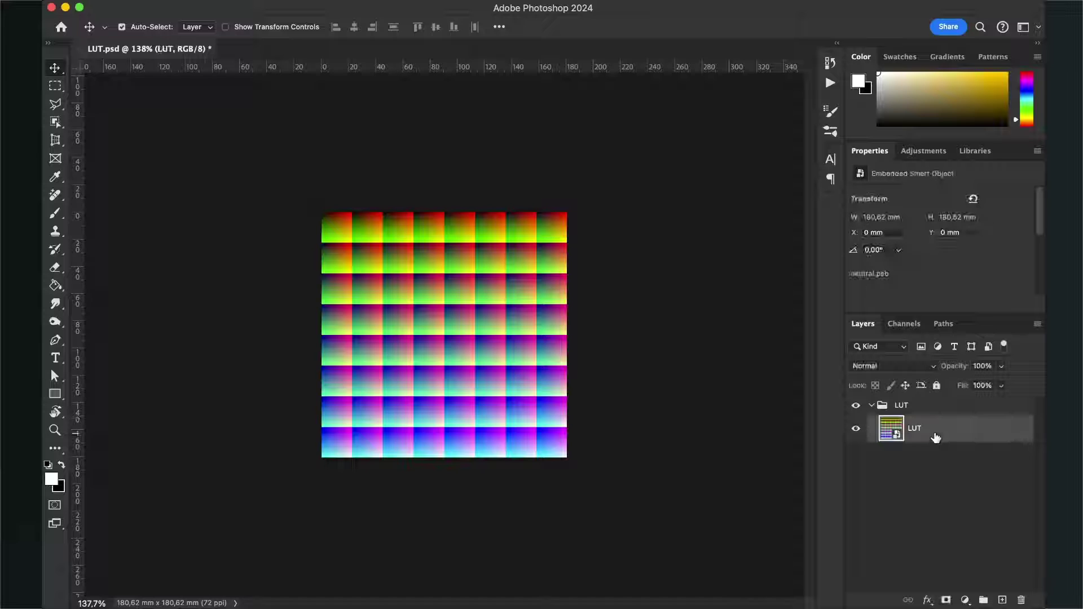
pyautogui.click(384, 0)
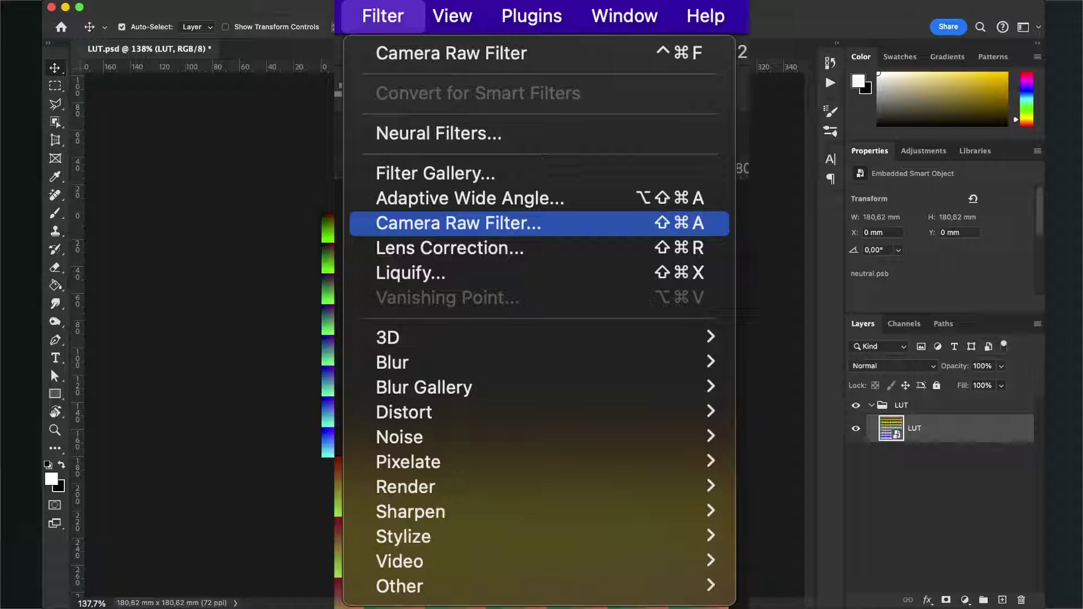
pyautogui.click(418, 101)
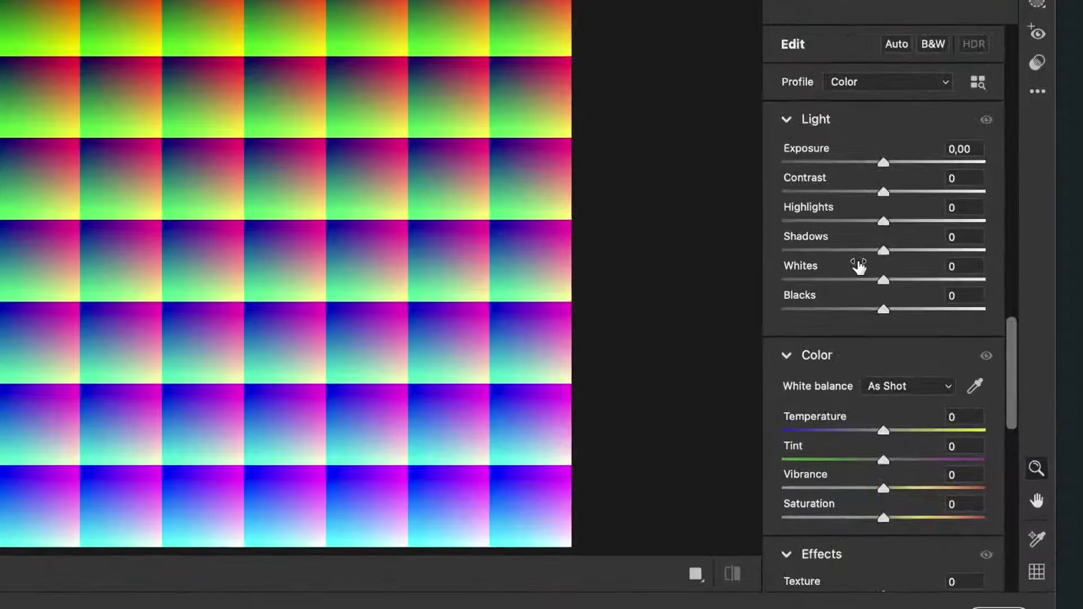
pyautogui.scroll(-5, 860, 266)
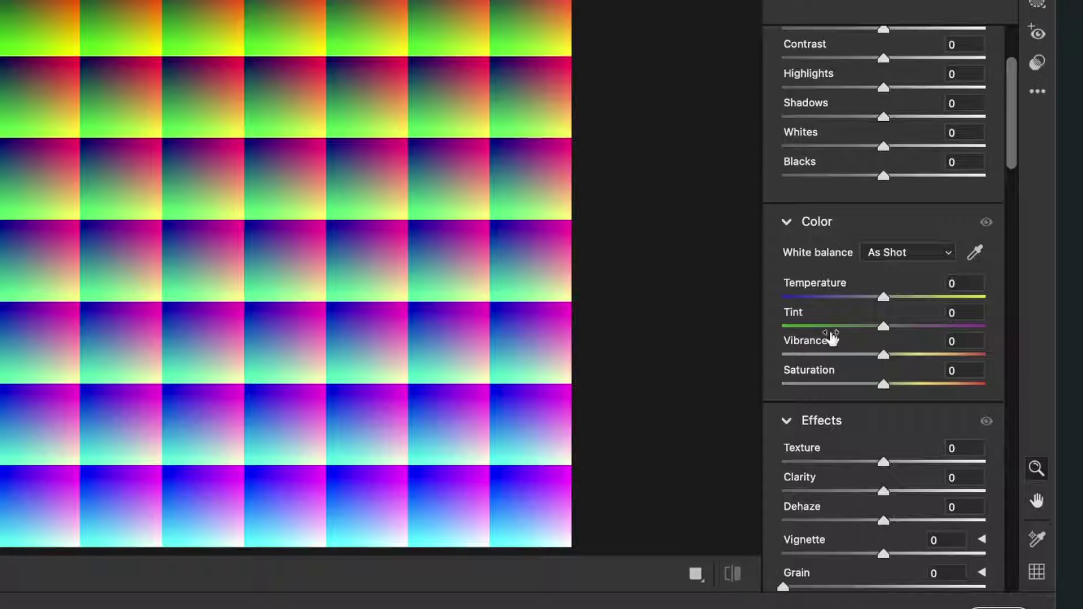
pyautogui.scroll(-2, 833, 342)
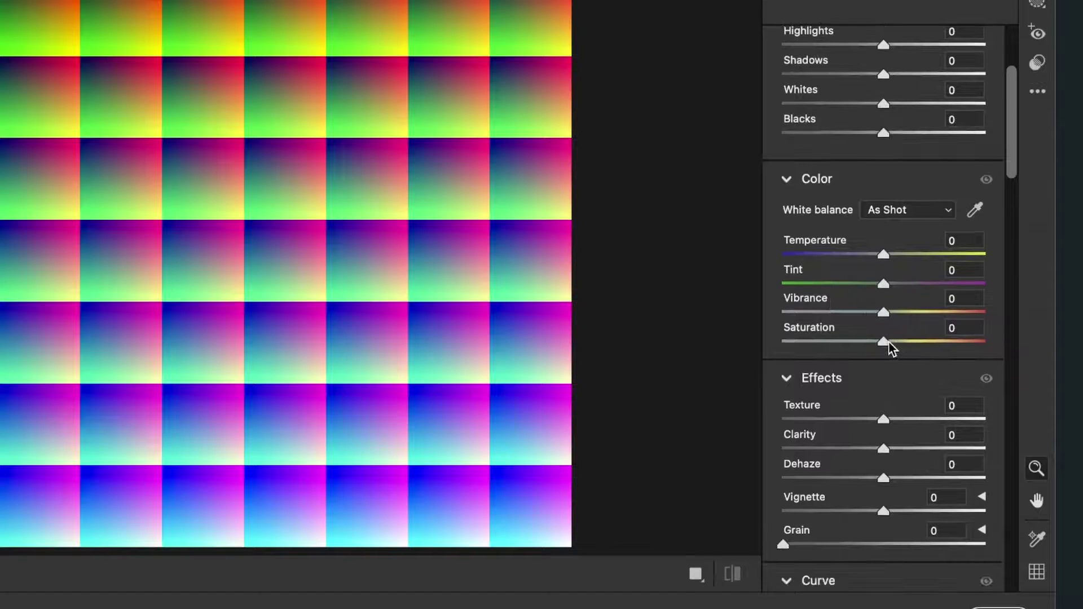
pyautogui.moveTo(884, 343); pyautogui.dragTo(730, 343)
# - In Color Grading, set Highlights to hue 357, Shadows to hue 217 and Midtones to hue 15, each with saturation 100
pyautogui.scroll(-15, 834, 340)
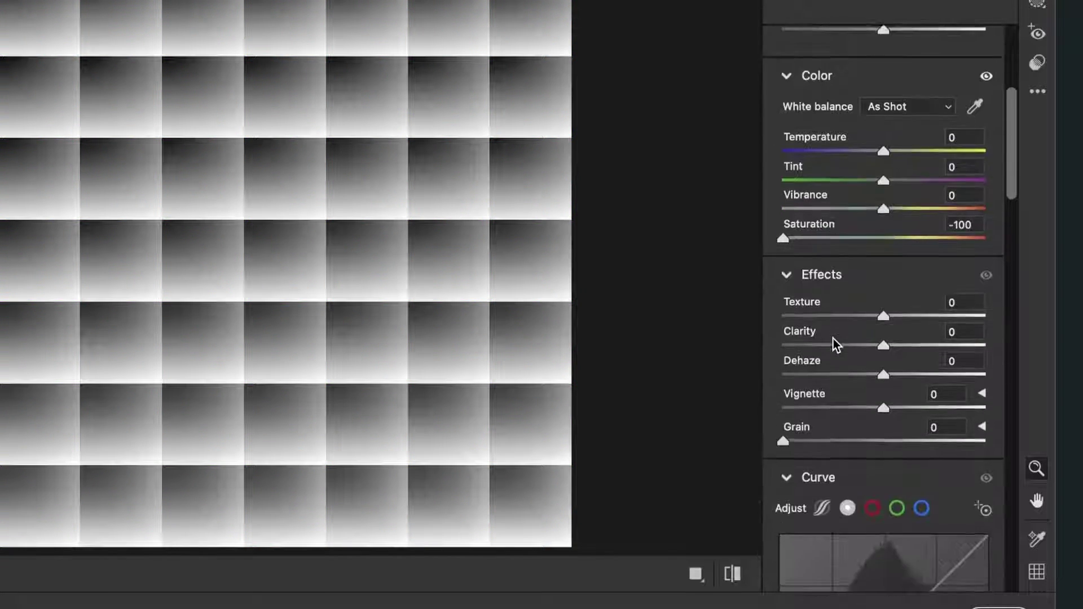
pyautogui.scroll(-20, 833, 341)
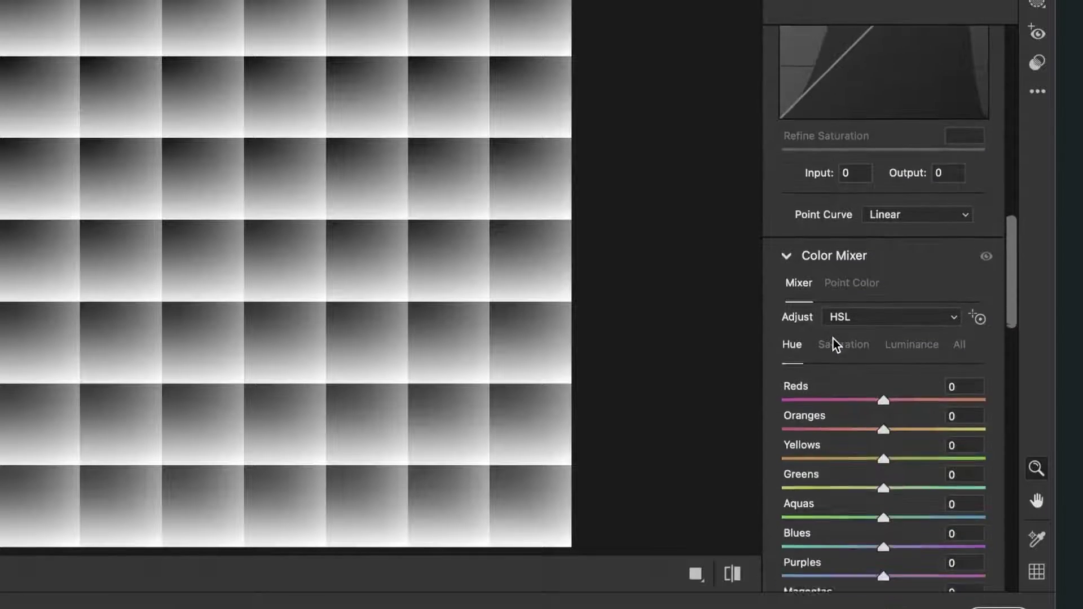
pyautogui.scroll(-3, 833, 338)
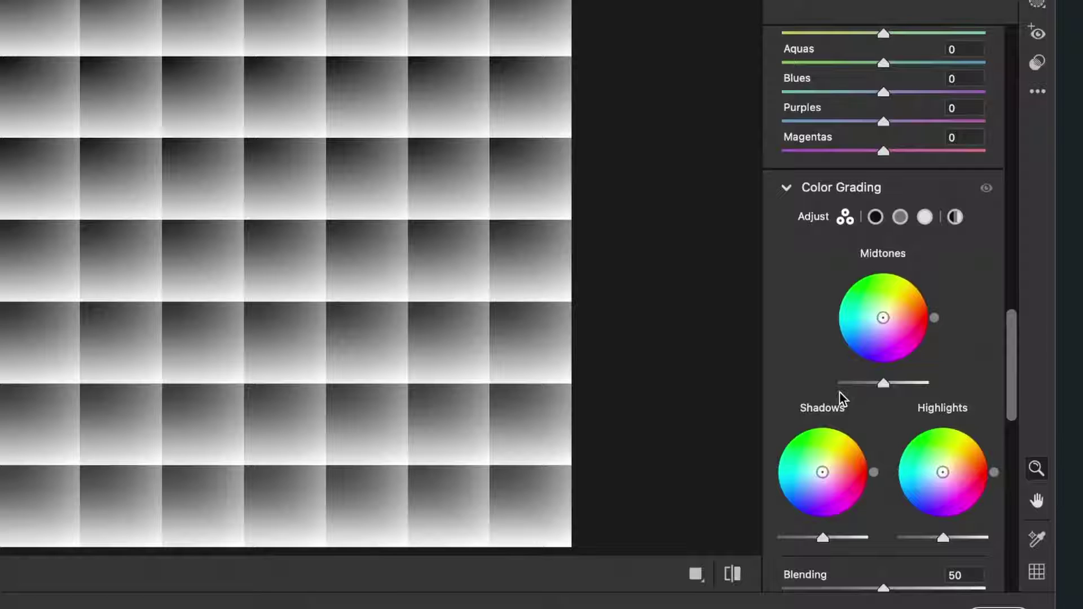
pyautogui.scroll(-2, 943, 341)
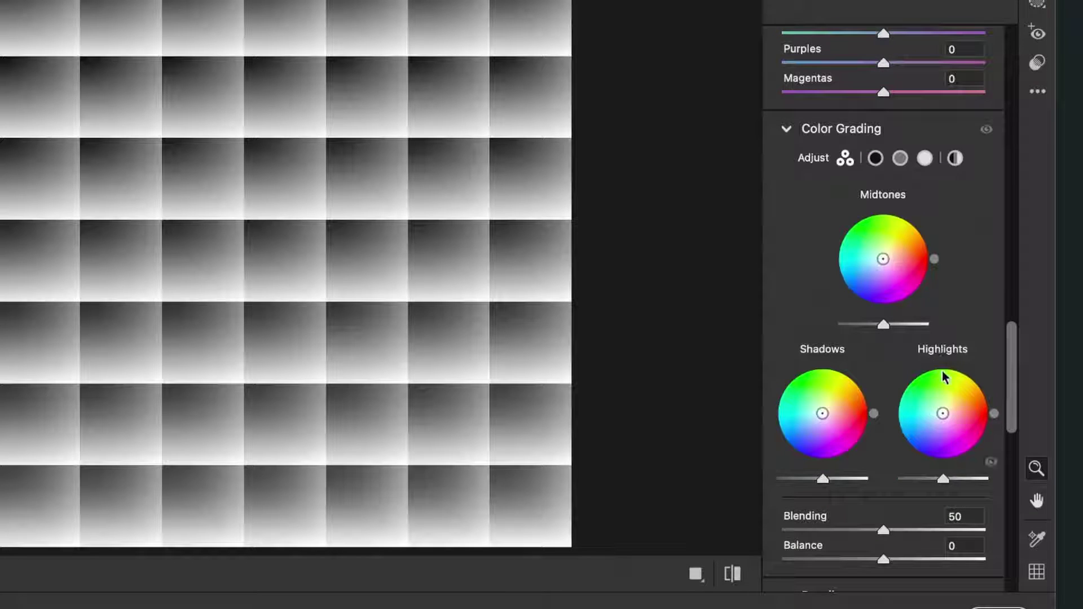
pyautogui.moveTo(938, 417); pyautogui.dragTo(980, 418)
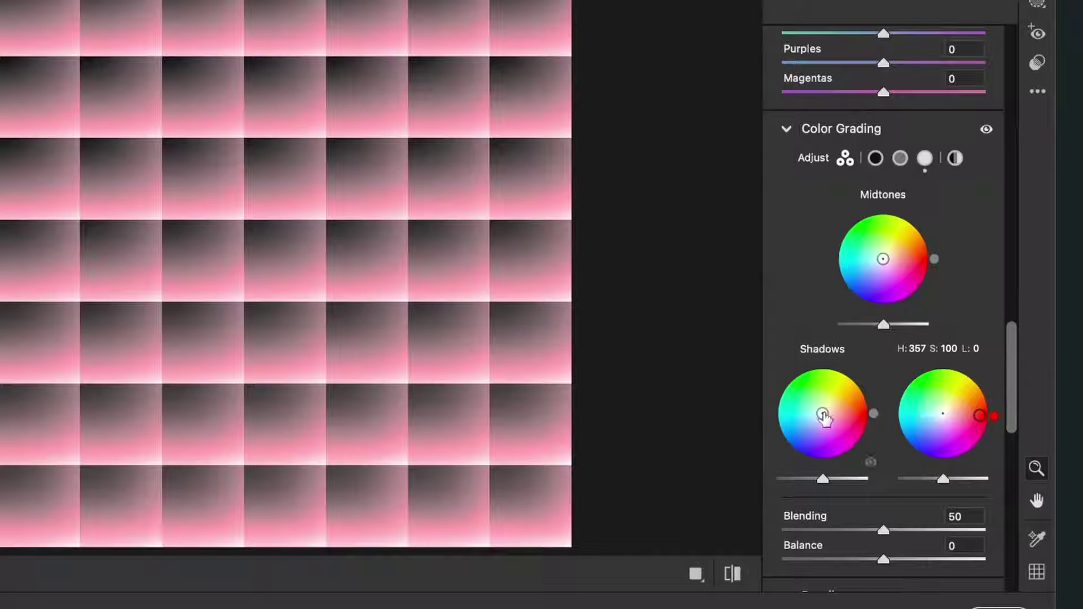
pyautogui.moveTo(822, 416); pyautogui.dragTo(792, 436)
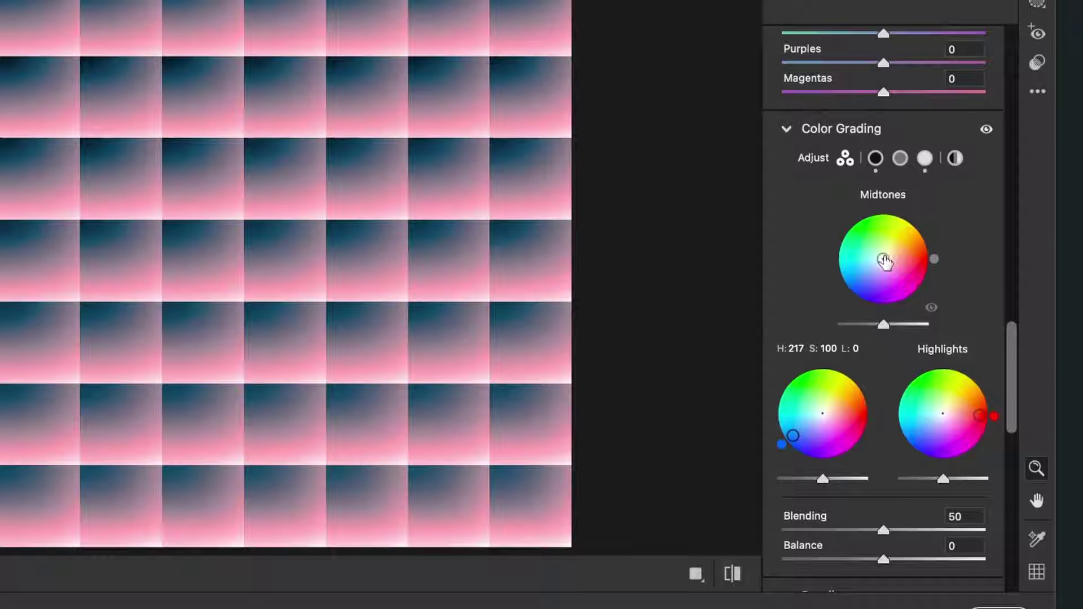
pyautogui.moveTo(885, 261); pyautogui.dragTo(918, 248)
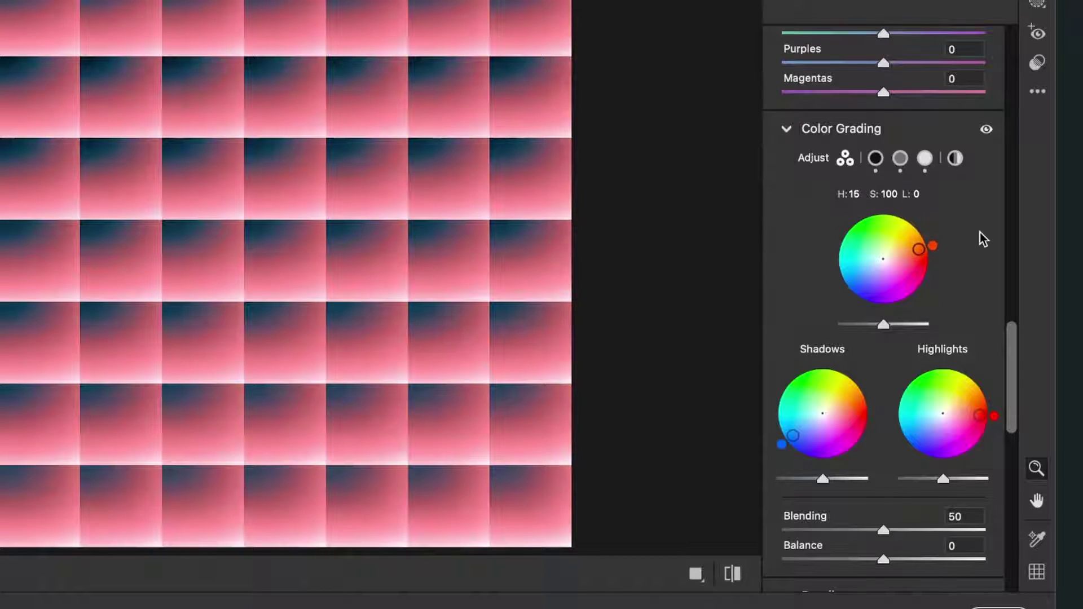
# - Set the grading's Blending to 64 and Balance to -1, lower the Highlights luminance, and apply the filter
pyautogui.scroll(-3, 959, 314)
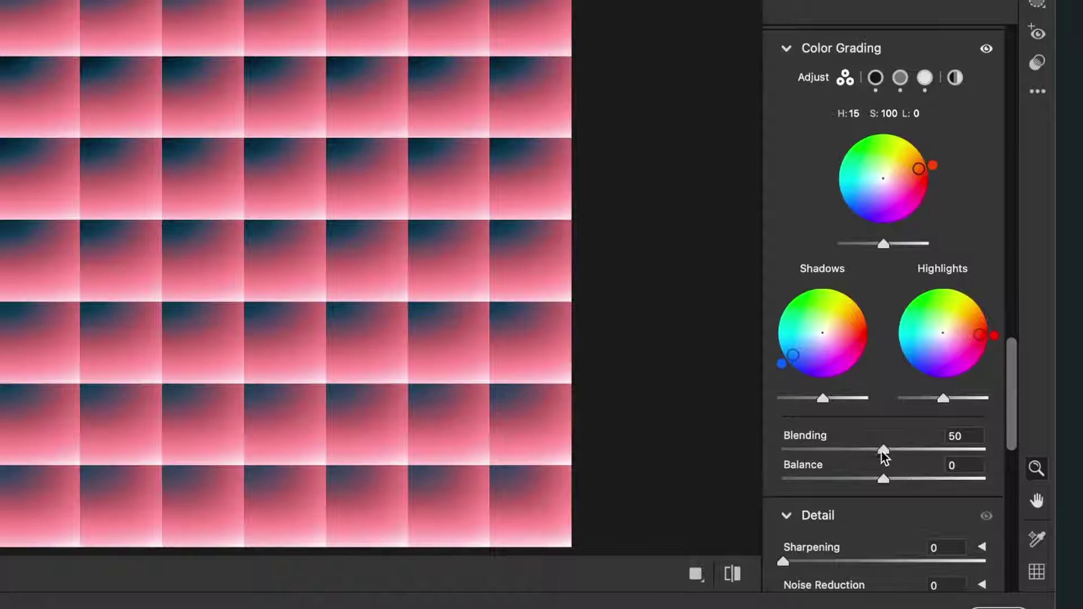
pyautogui.moveTo(881, 452); pyautogui.dragTo(884, 477)
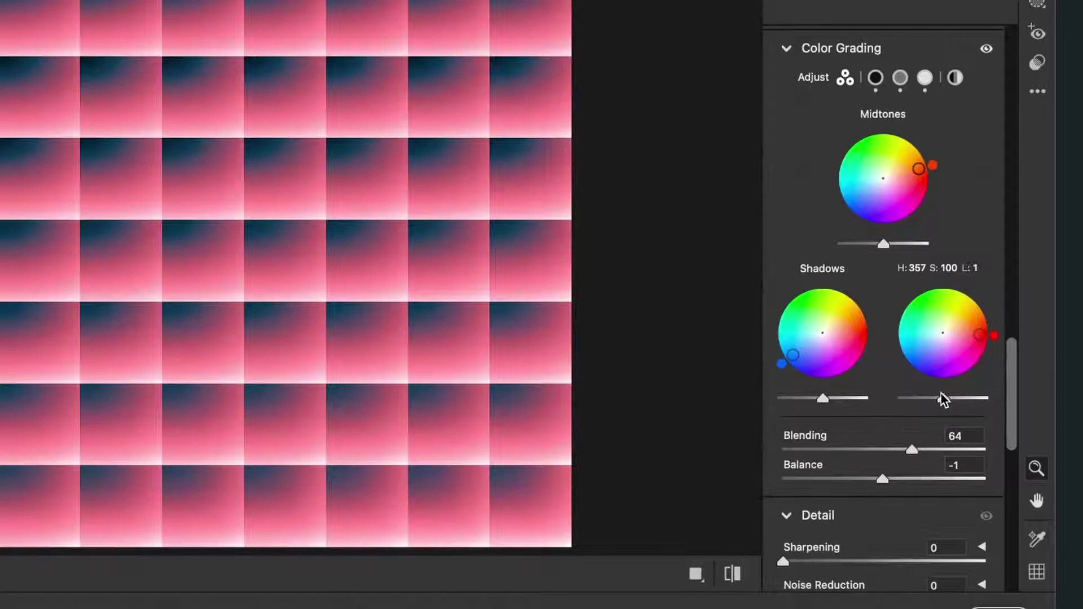
pyautogui.moveTo(941, 394); pyautogui.dragTo(908, 404)
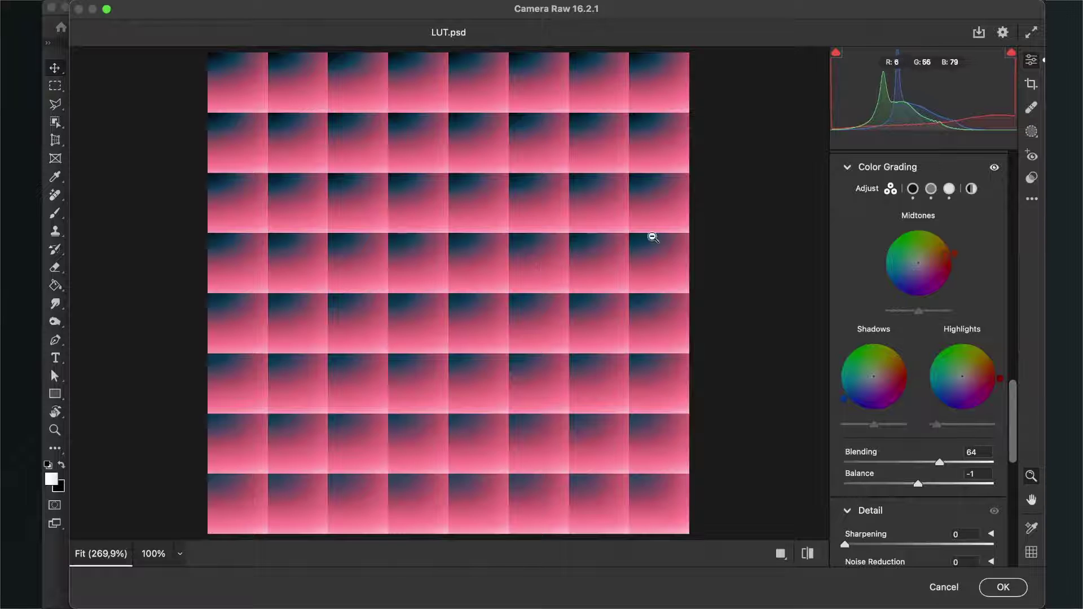
pyautogui.click(1005, 587)
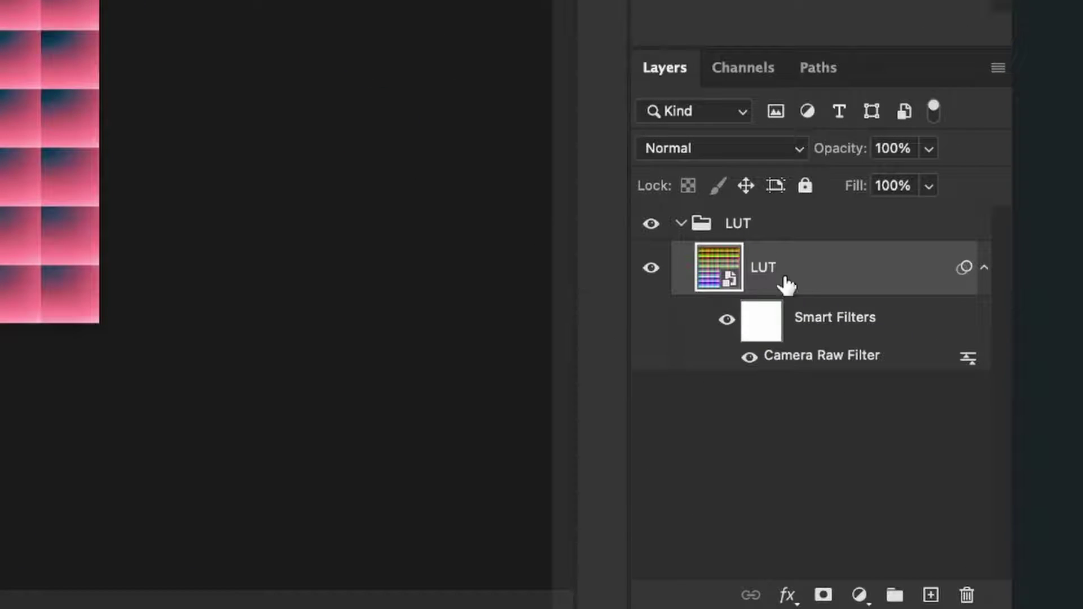
# - Export the LUT layer as a 512 x 512 px PNG named LUT.png on the Desktop
pyautogui.rightClick(818, 271)
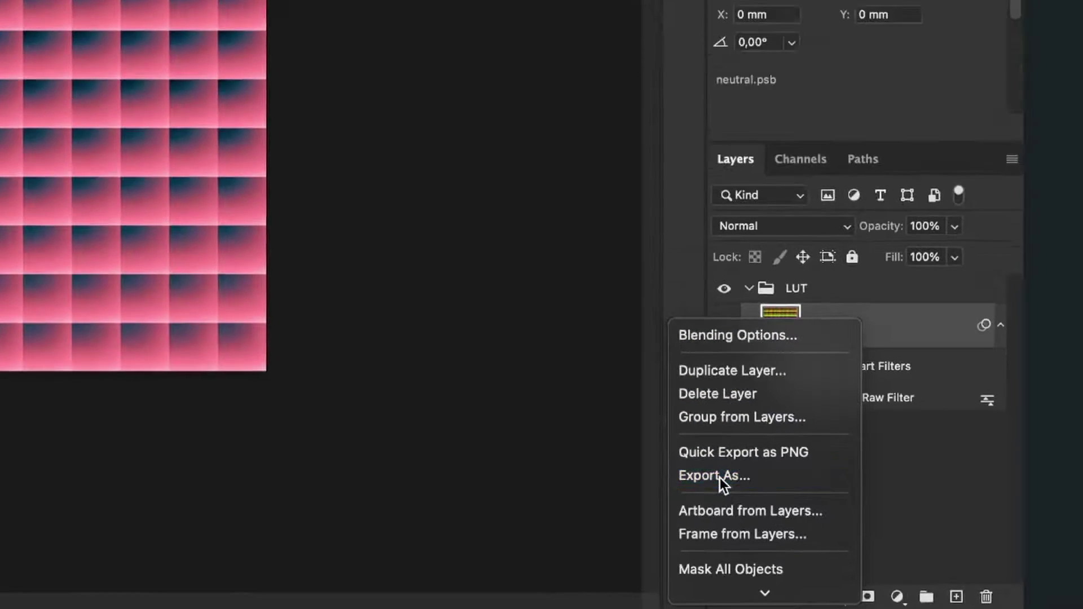
pyautogui.click(646, 450)
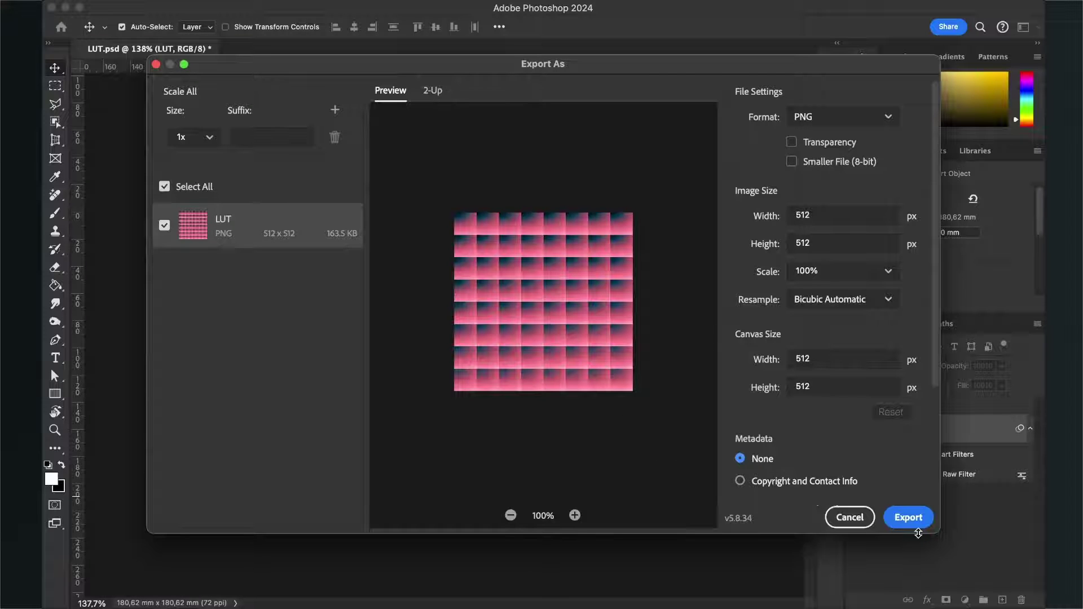
pyautogui.click(908, 517)
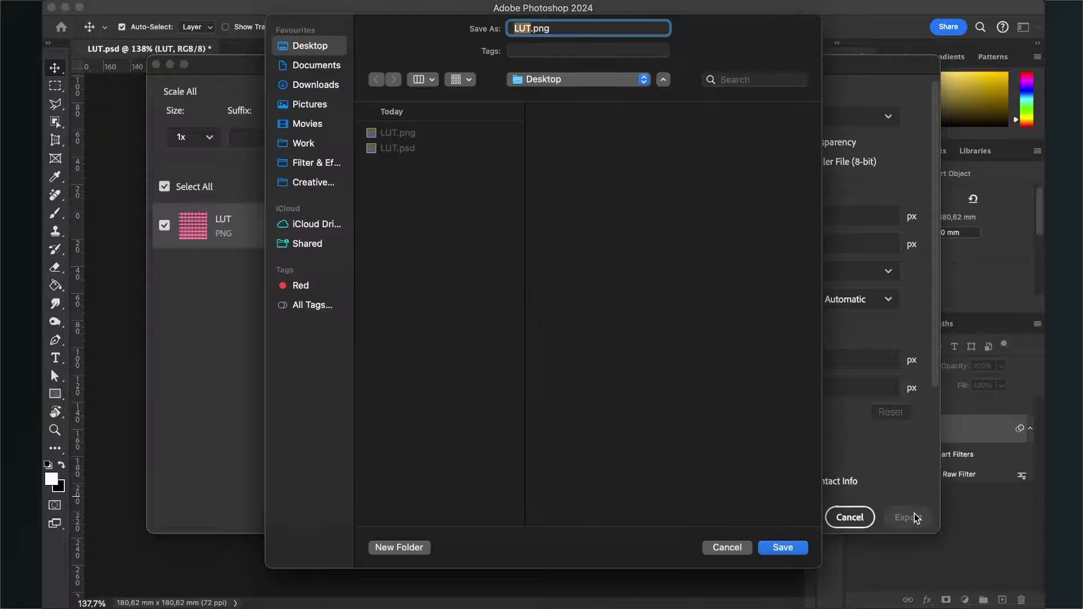
pyautogui.click(783, 548)
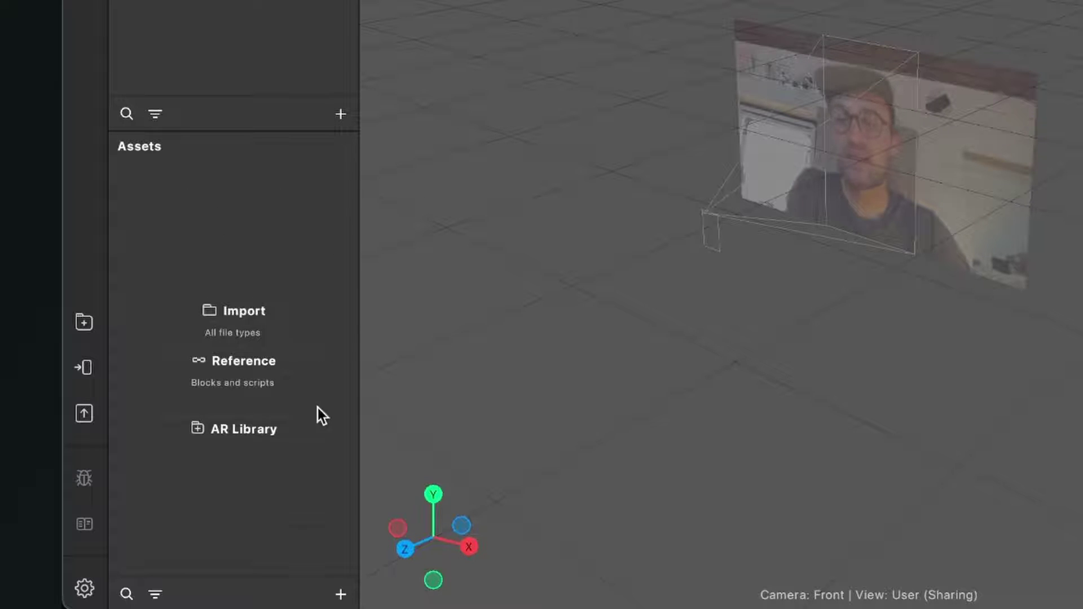
# - Switch to Spark AR and import LUT.png from the Desktop as a Color LUT asset
pyautogui.click(341, 594)
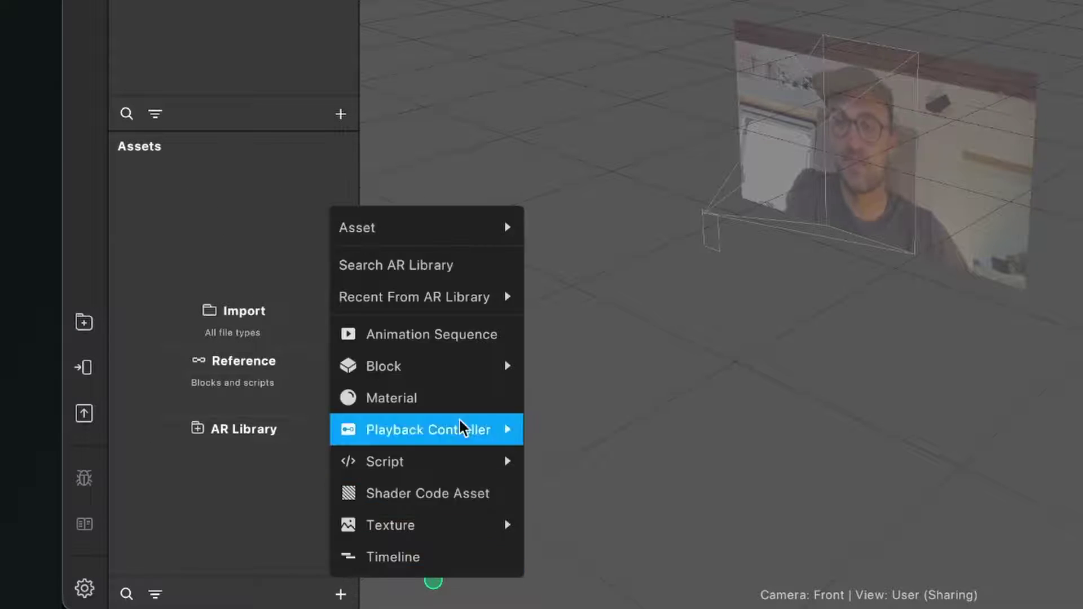
pyautogui.moveTo(455, 237)
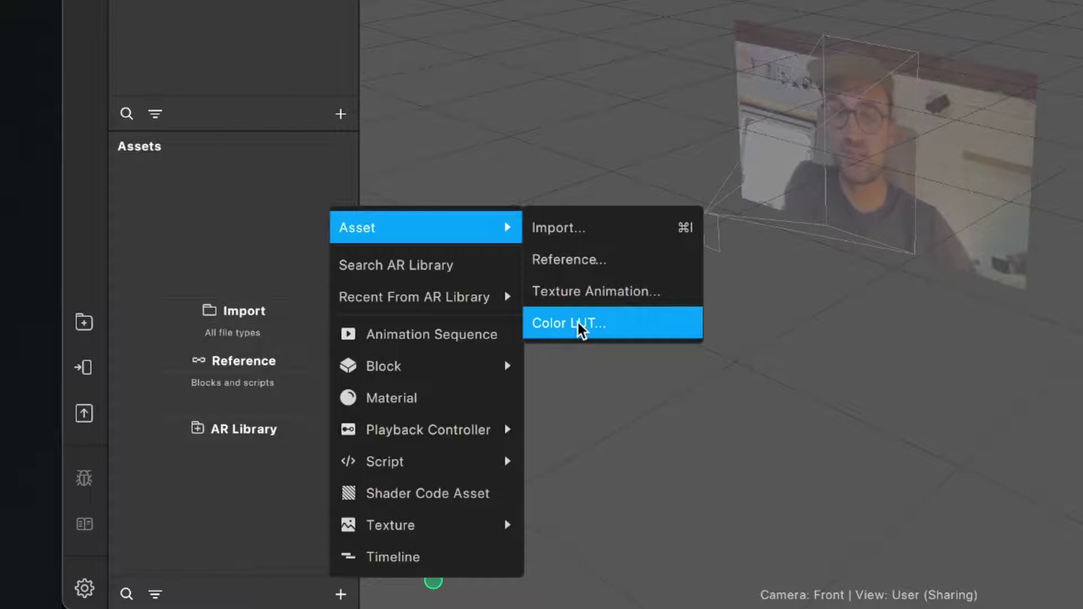
pyautogui.click(579, 330)
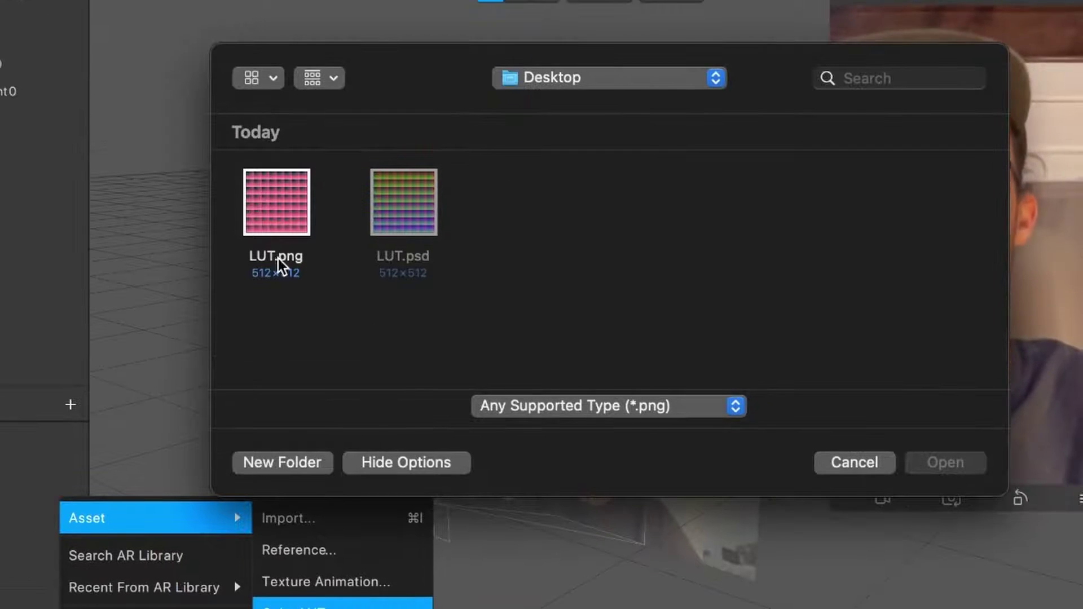
pyautogui.click(274, 237)
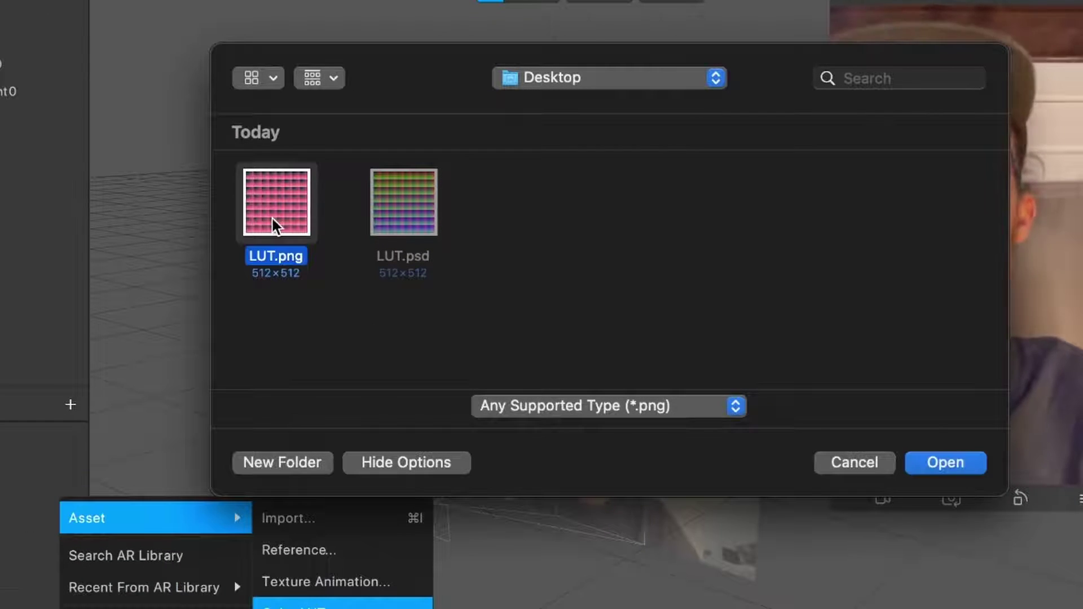
pyautogui.click(946, 463)
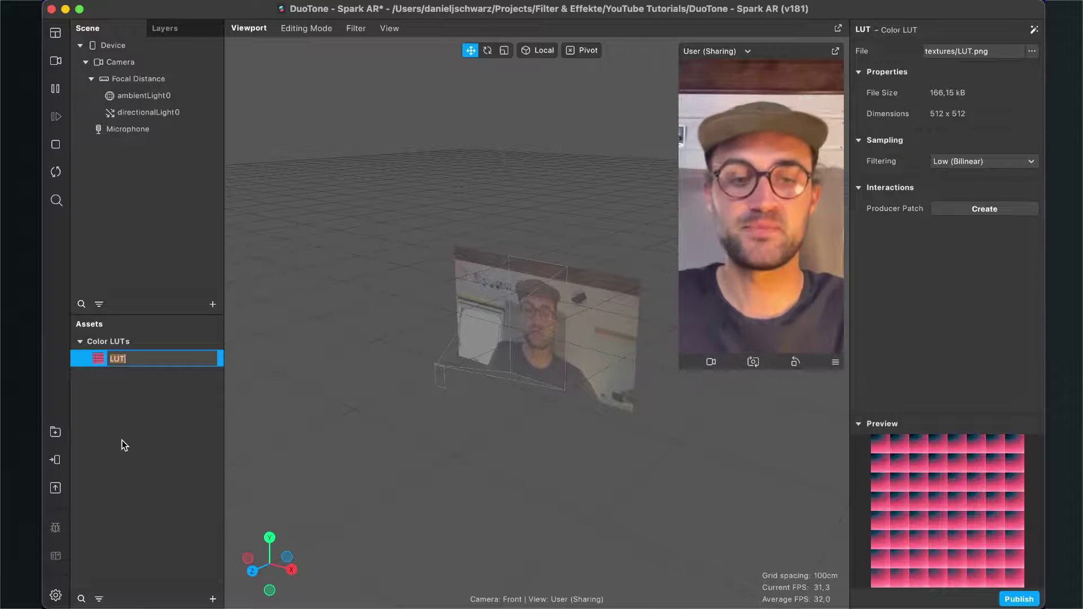
# - Open the Patch Editor and add the LUT asset to the graph with its color LUT shader
pyautogui.press('alt+super+p')
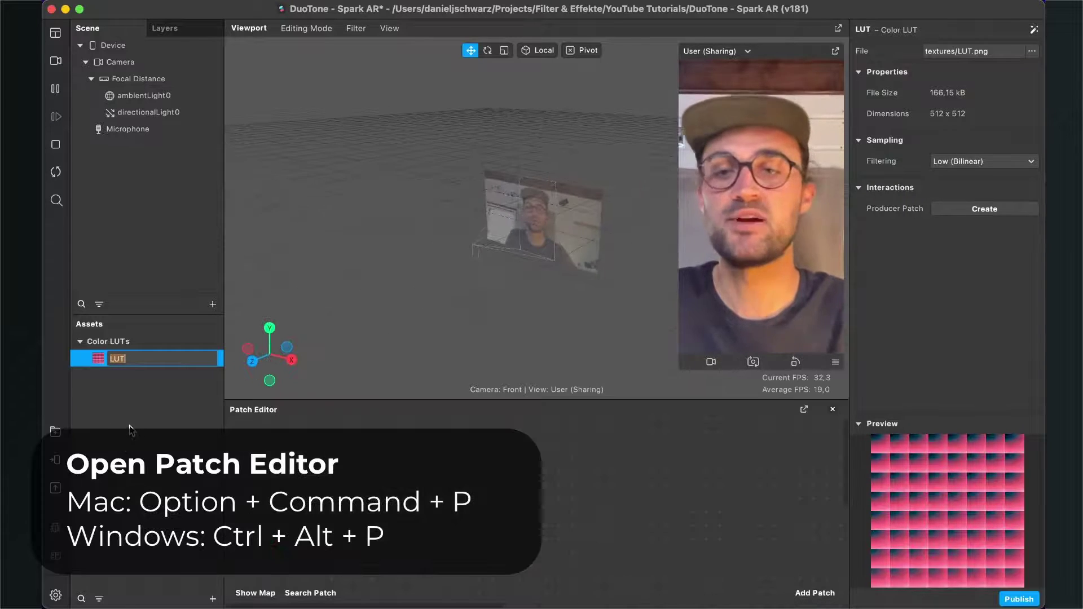
pyautogui.click(128, 411)
pyautogui.click(119, 361)
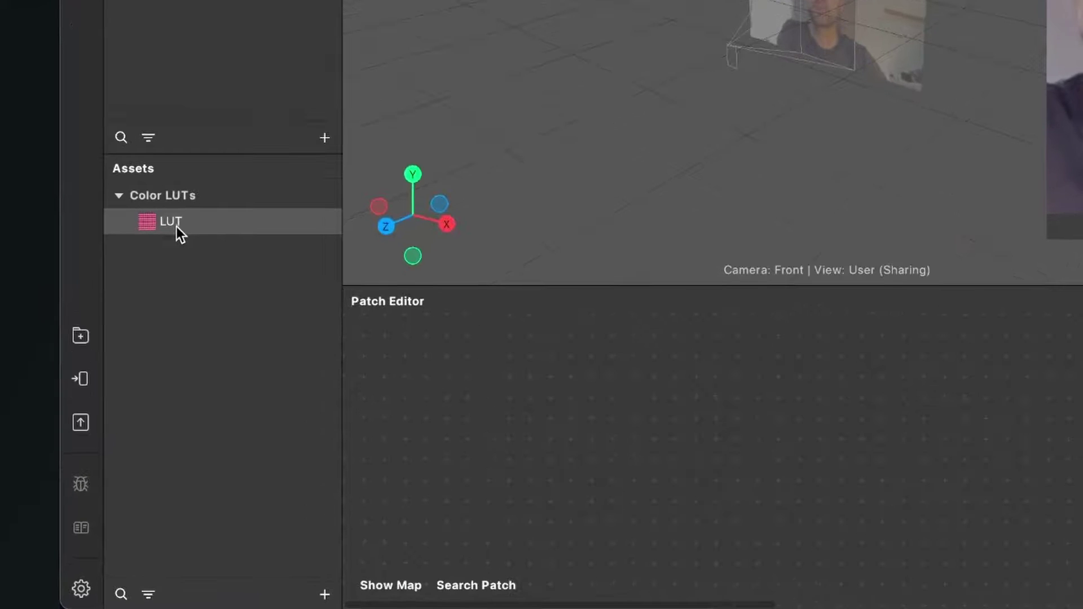
pyautogui.moveTo(177, 225); pyautogui.dragTo(738, 464)
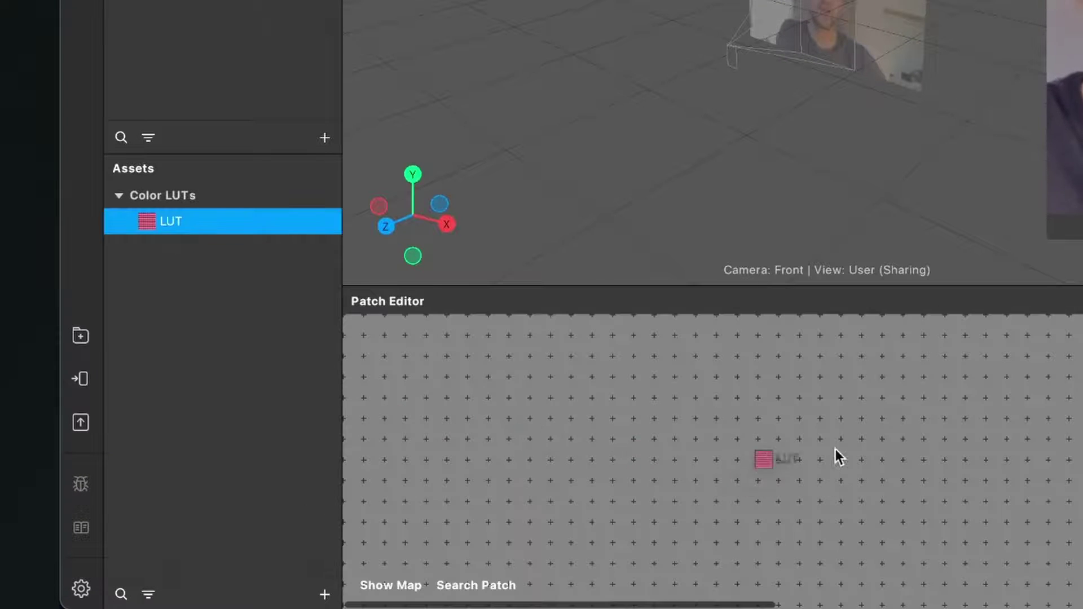
pyautogui.moveTo(833, 440); pyautogui.dragTo(830, 444)
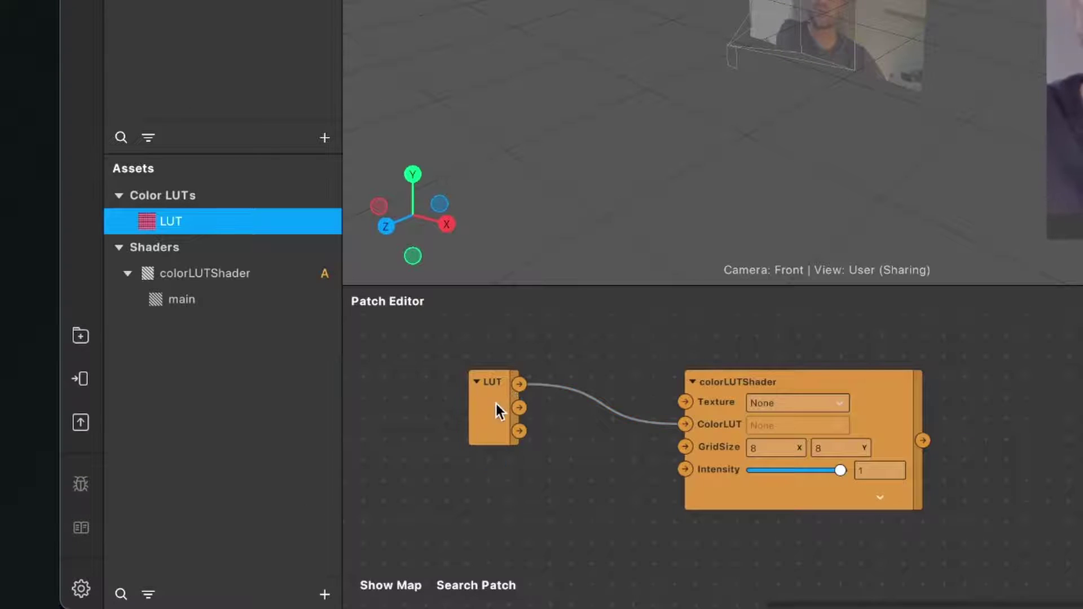
# - Move the LUT patch lower in the graph to make room above it, and select the colorLUTShader patch
pyautogui.moveTo(496, 403); pyautogui.dragTo(484, 435)
pyautogui.moveTo(524, 401); pyautogui.dragTo(494, 500)
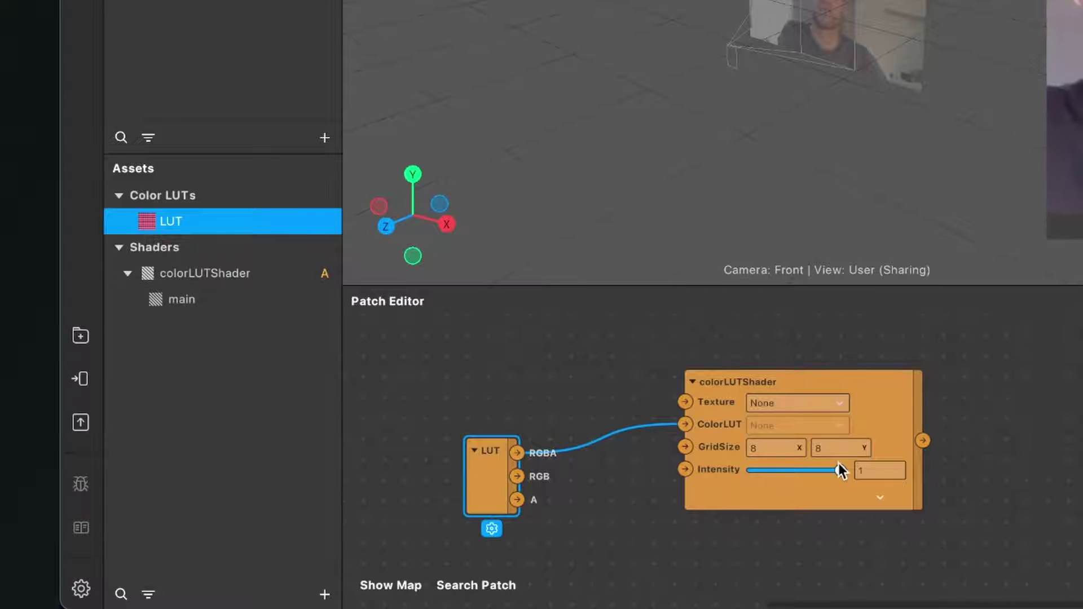
pyautogui.click(858, 428)
pyautogui.moveTo(884, 400)
pyautogui.mouseDown()
pyautogui.moveTo(858, 412)
pyautogui.moveTo(870, 410)
pyautogui.mouseUp()
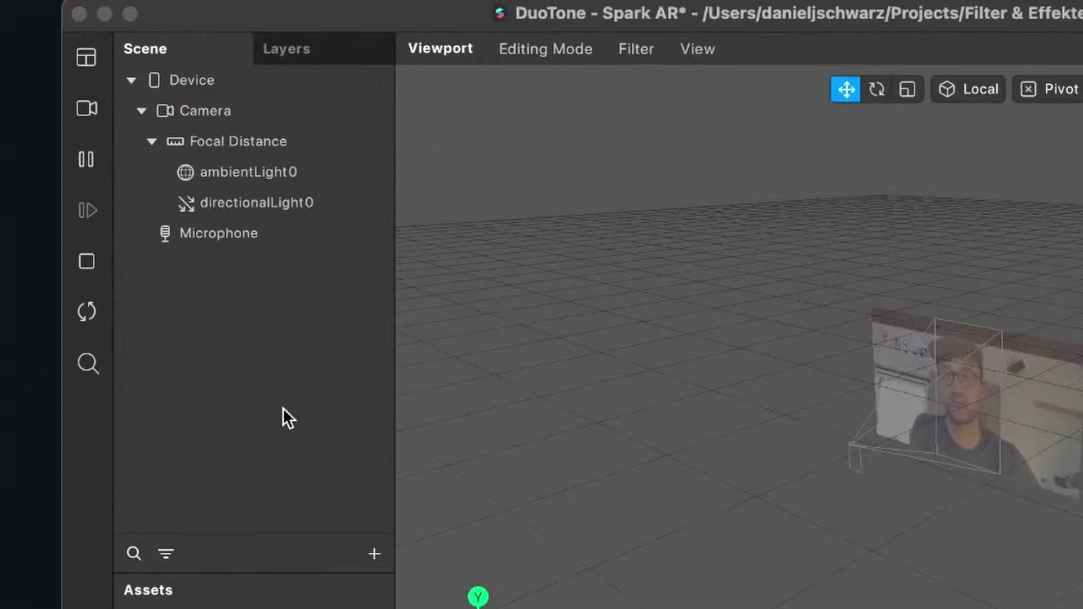
# - Extract the Camera's texture and add it to the graph as a patch above the LUT patch
pyautogui.click(214, 114)
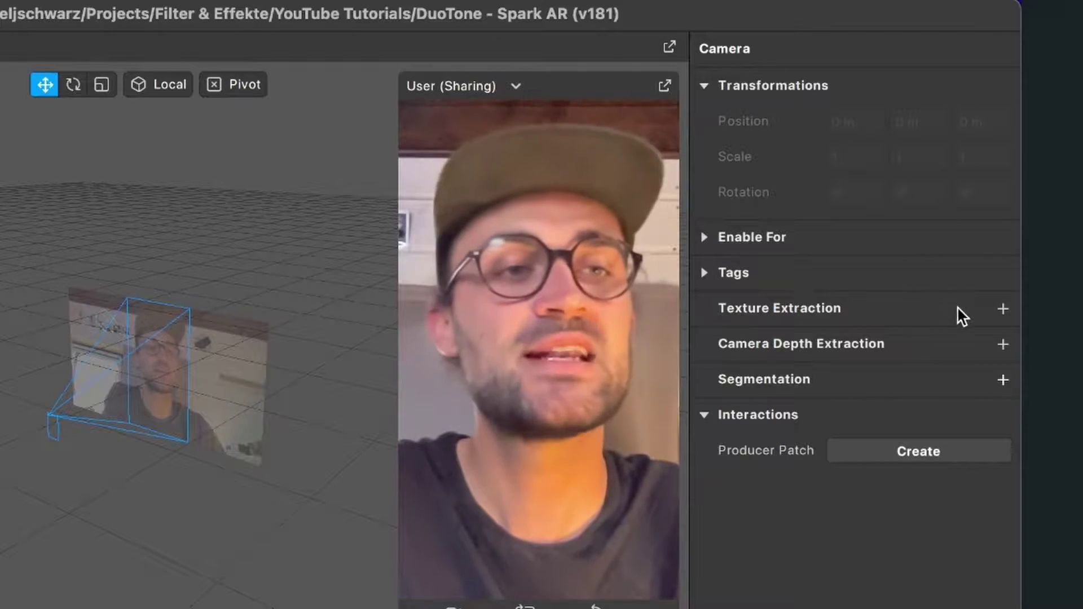
pyautogui.click(1002, 308)
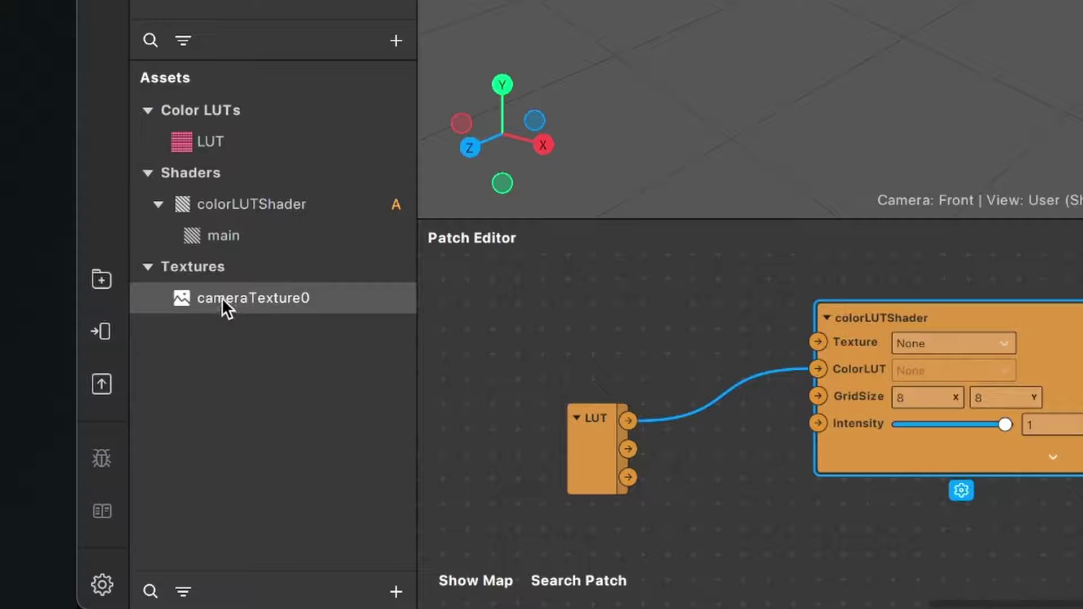
pyautogui.moveTo(221, 297); pyautogui.dragTo(543, 309)
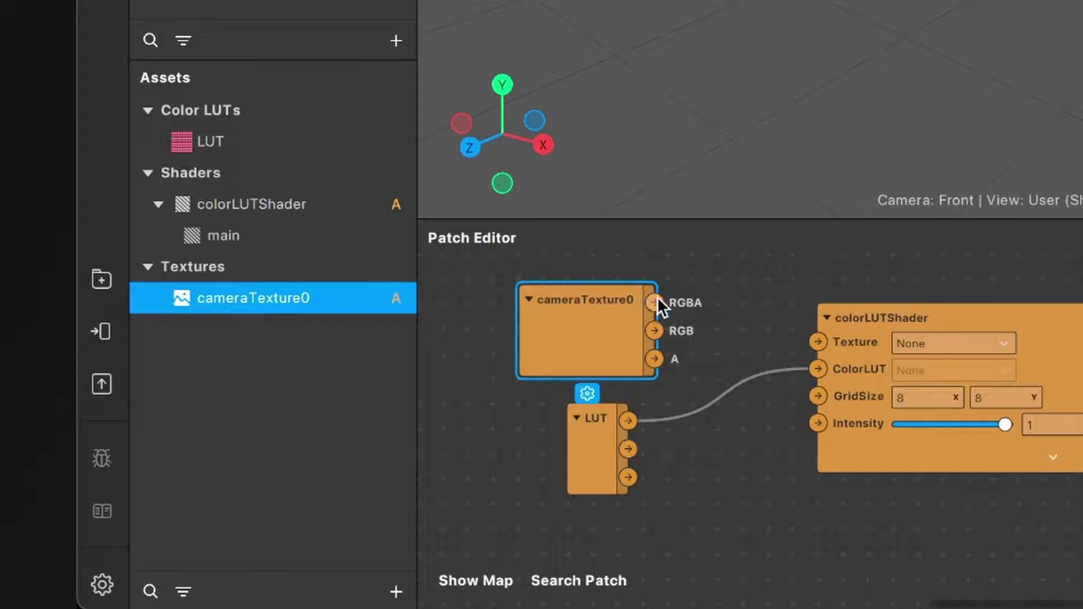
# - Connect cameraTexture0's RGBA output to the colorLUTShader's Texture input, and create a new material asset named LUT
pyautogui.moveTo(655, 300); pyautogui.dragTo(814, 340)
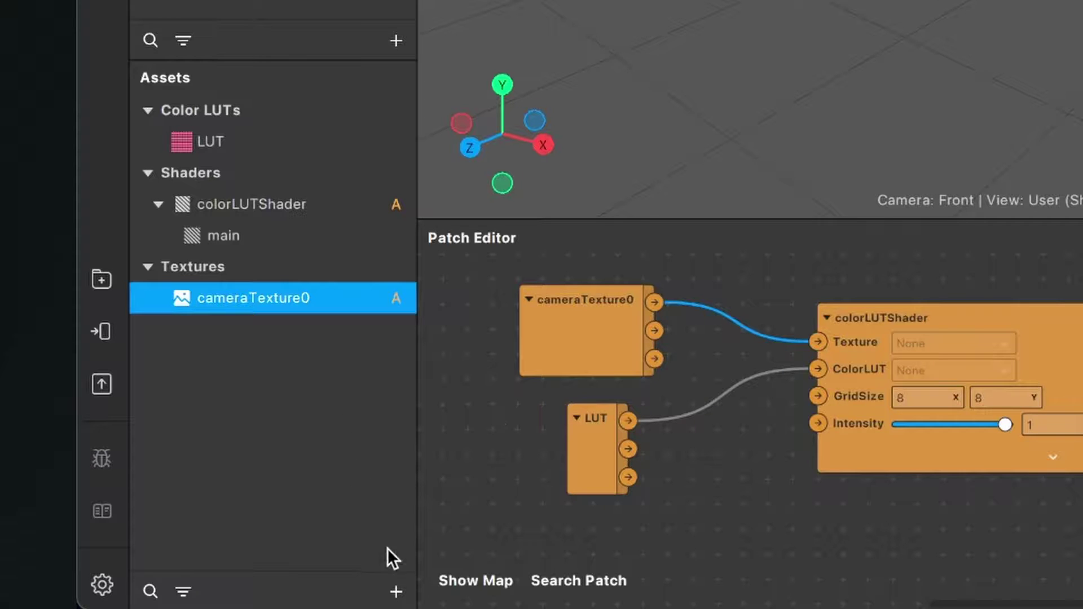
pyautogui.click(396, 591)
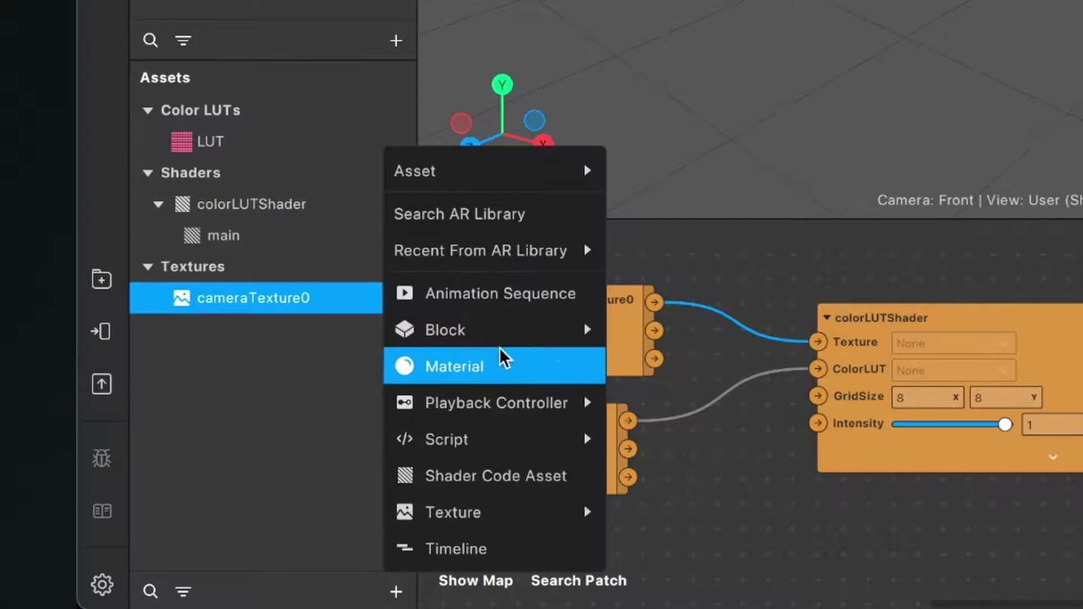
pyautogui.click(499, 367)
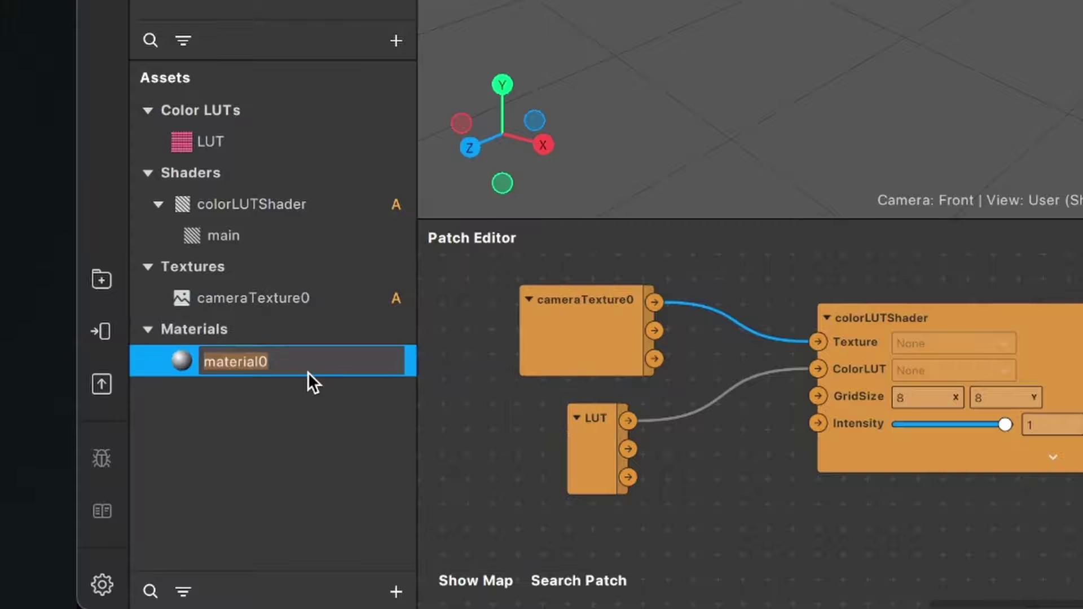
pyautogui.write('L')
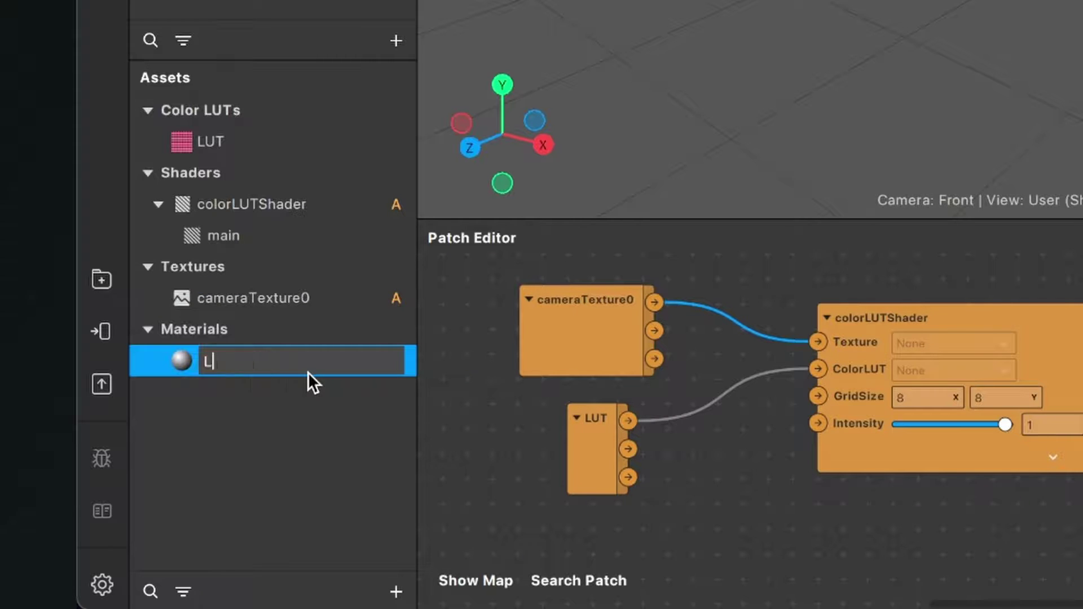
pyautogui.write('UT')
pyautogui.press('Return')
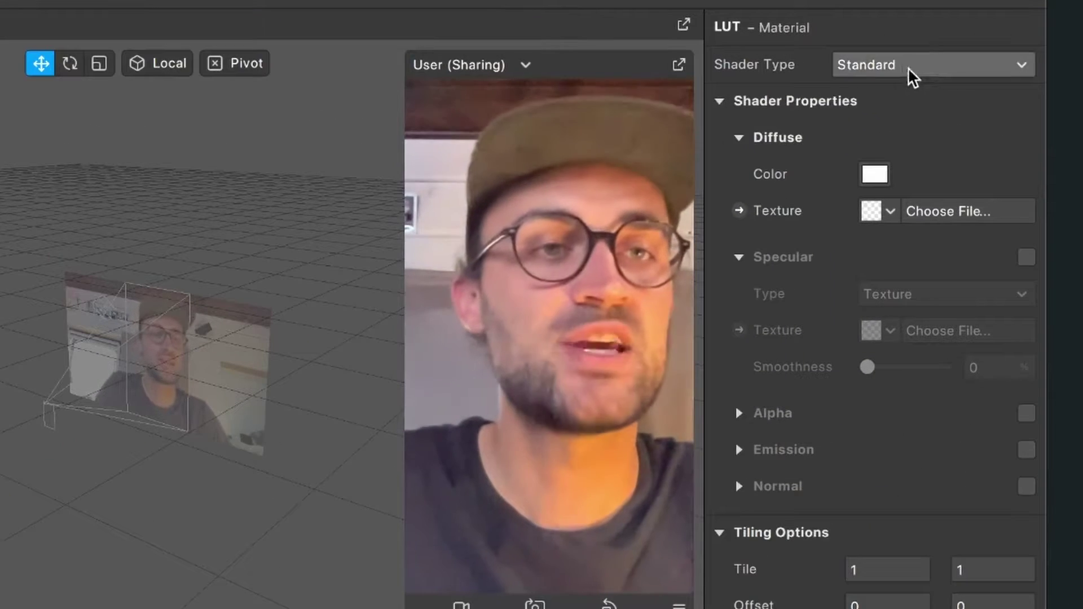
# - Set the LUT material's shader type to Flat and create a patch for its diffuse texture
pyautogui.click(952, 57)
pyautogui.click(905, 70)
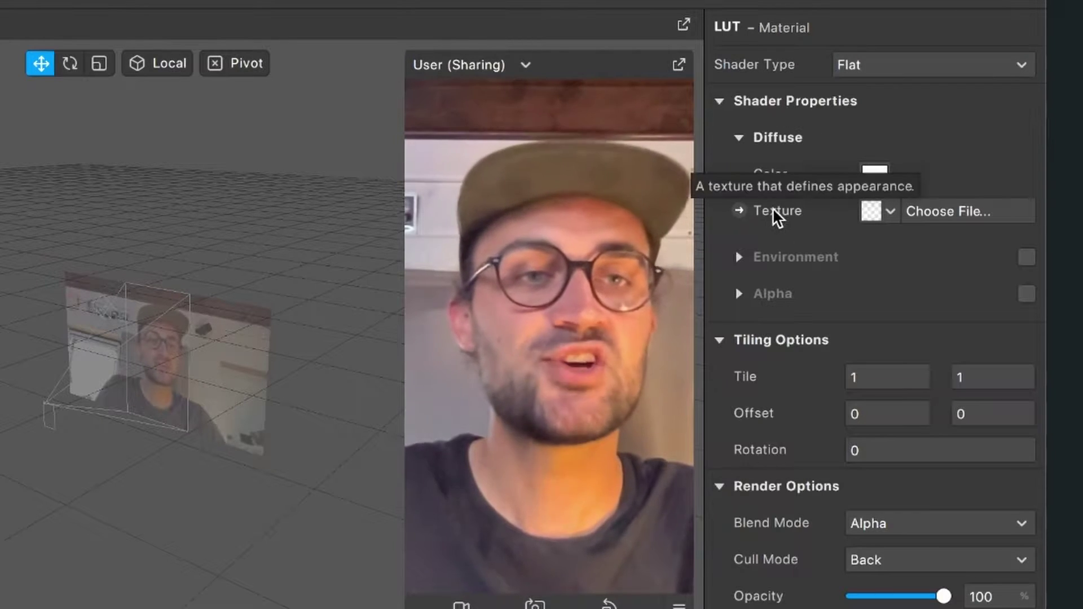
pyautogui.click(738, 211)
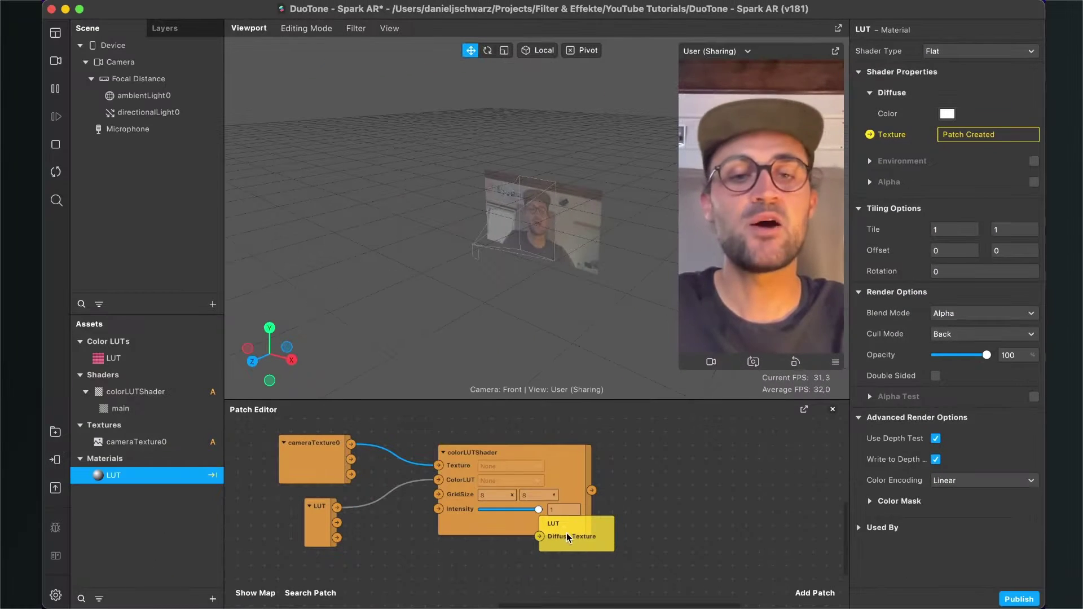
# - Place the LUT material patch beyond the colorLUTShader patch and connect the shader's output to its Diffuse Texture input
pyautogui.moveTo(560, 559); pyautogui.dragTo(718, 504)
pyautogui.scroll(2, 615, 509)
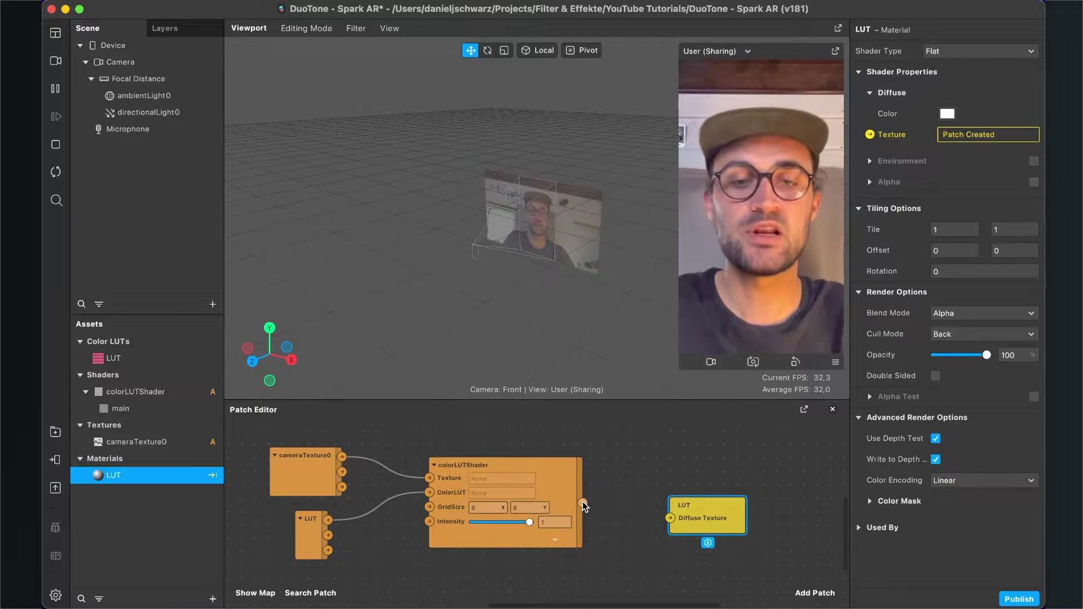
pyautogui.moveTo(583, 502); pyautogui.dragTo(659, 519)
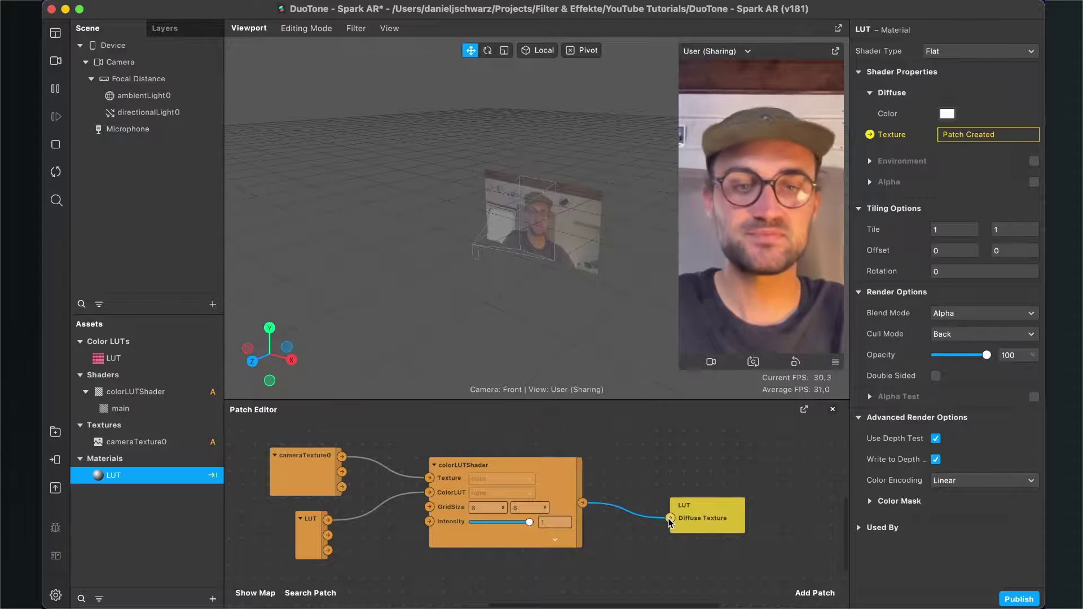
pyautogui.click(723, 500)
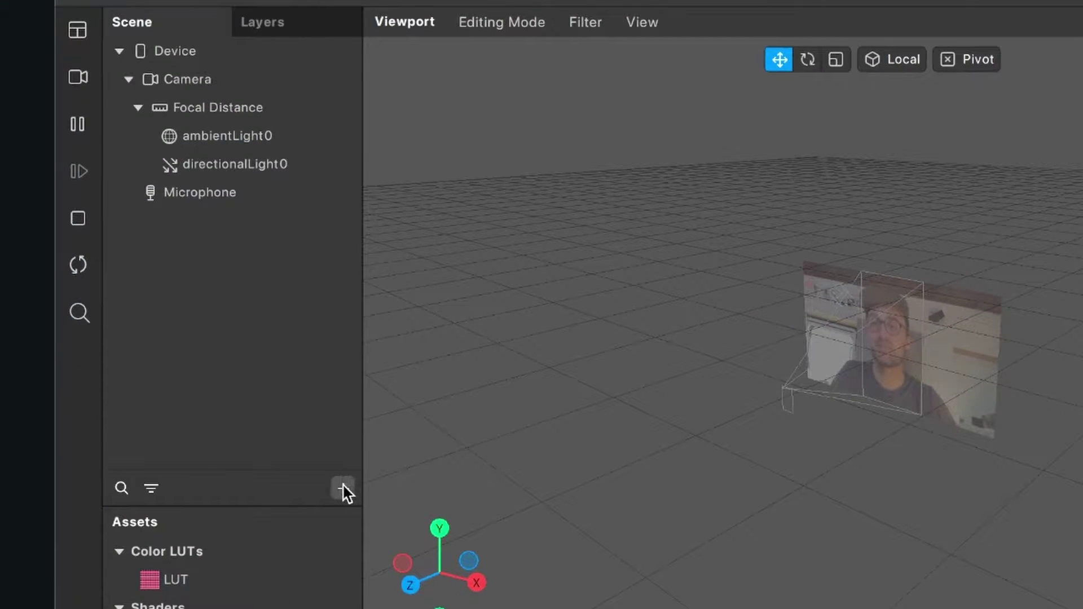
# - Insert a Rectangle object into the scene
pyautogui.click(343, 488)
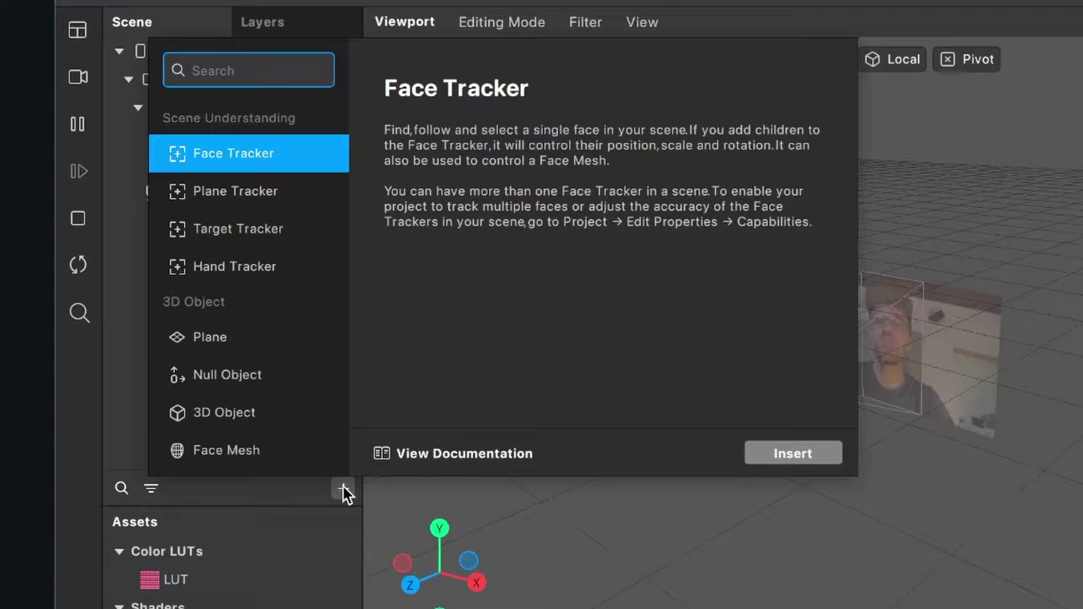
pyautogui.write('rec')
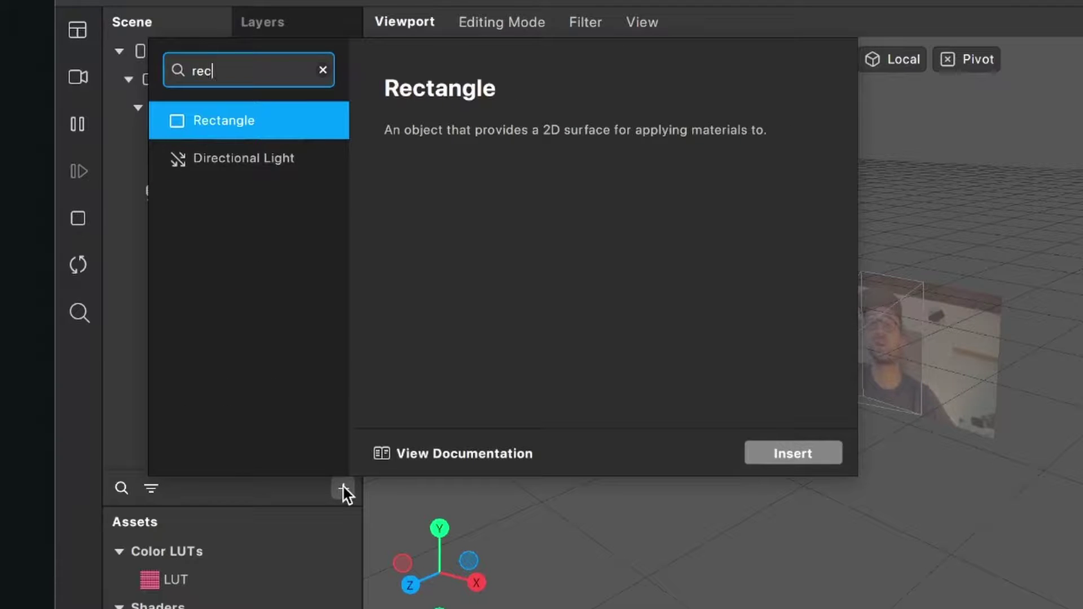
pyautogui.click(770, 458)
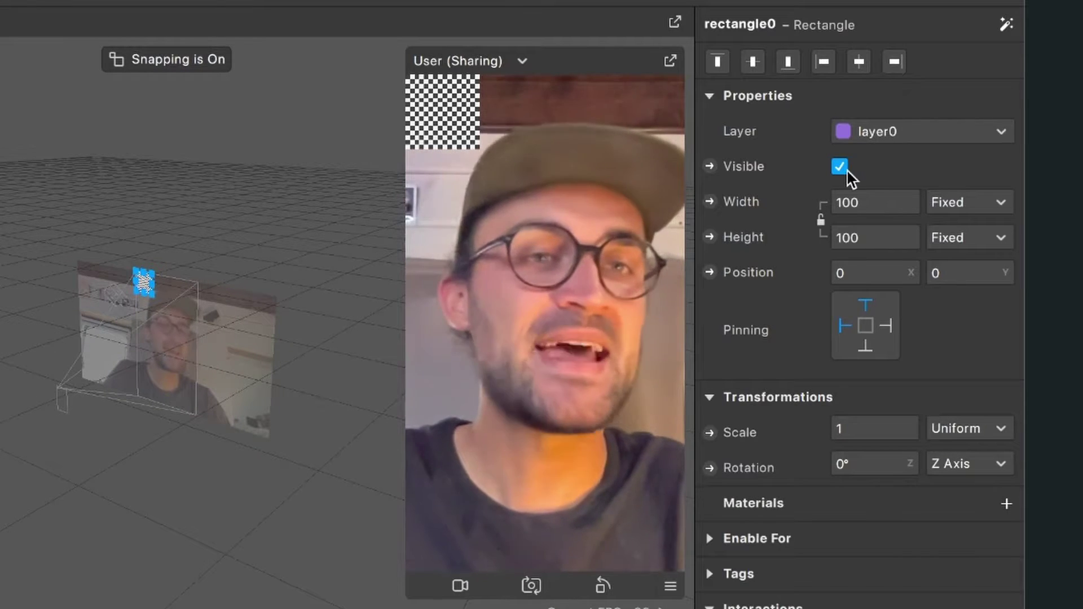
# - Set the rectangle's width and height to 100 Relative so it fills the screen, and assign it the LUT material
pyautogui.click(874, 203)
pyautogui.click(869, 237)
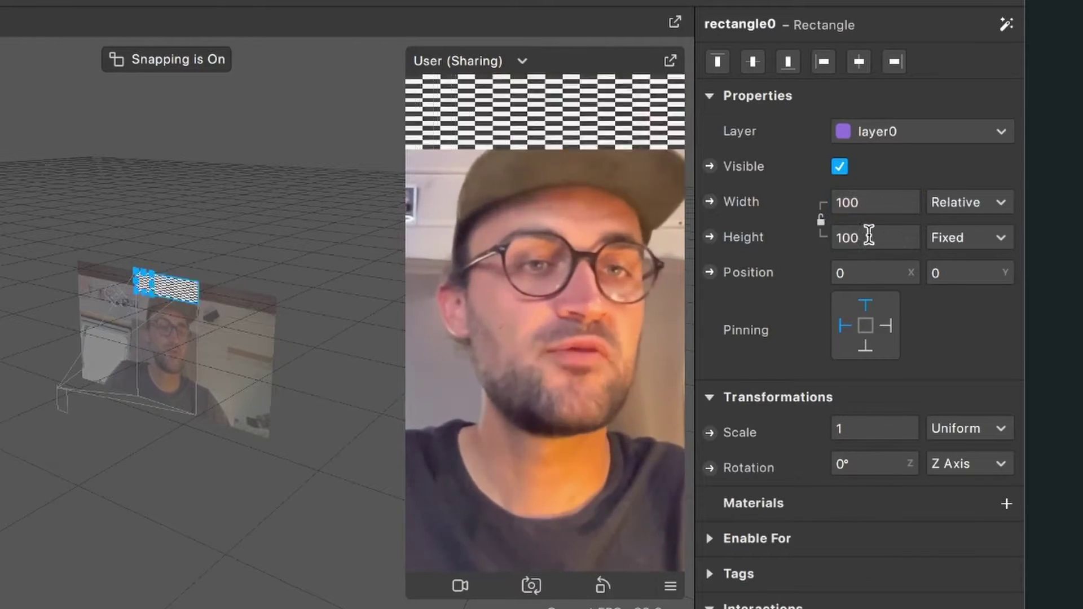
pyautogui.click(869, 236)
pyautogui.click(864, 276)
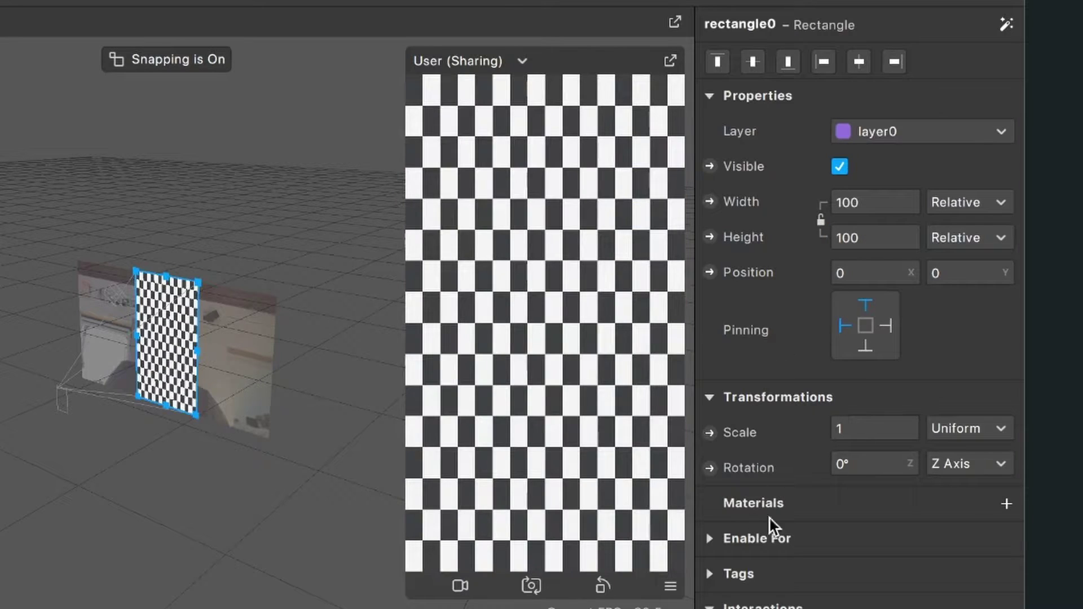
pyautogui.click(1006, 503)
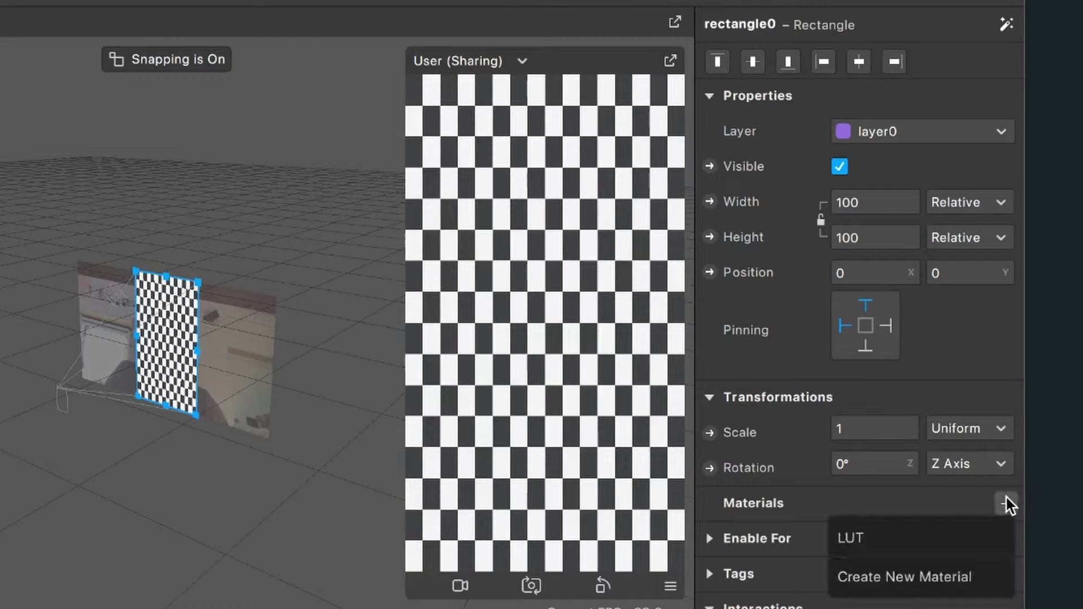
pyautogui.click(911, 536)
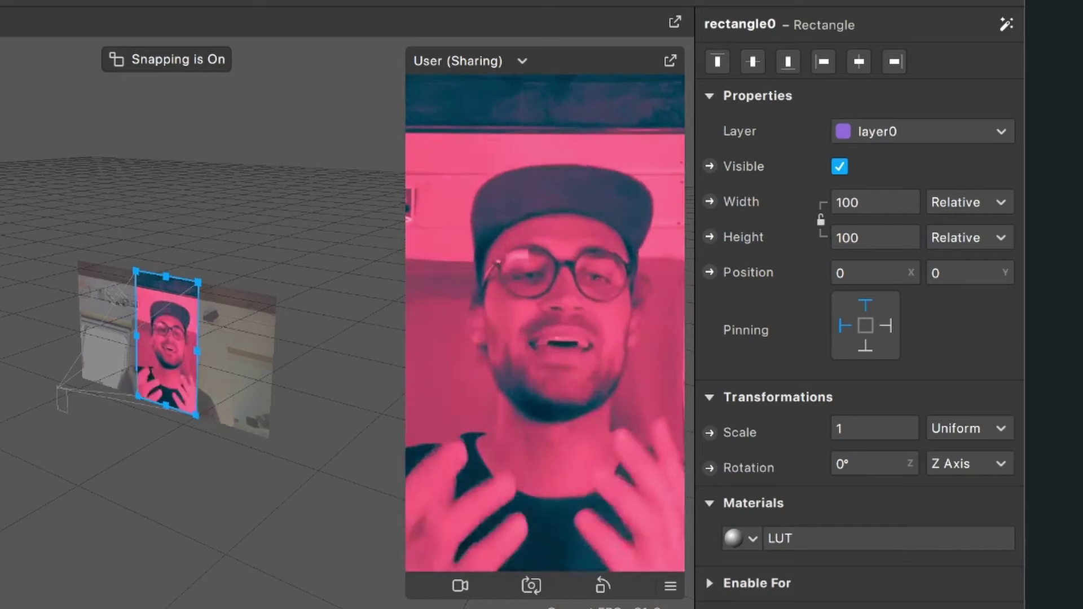